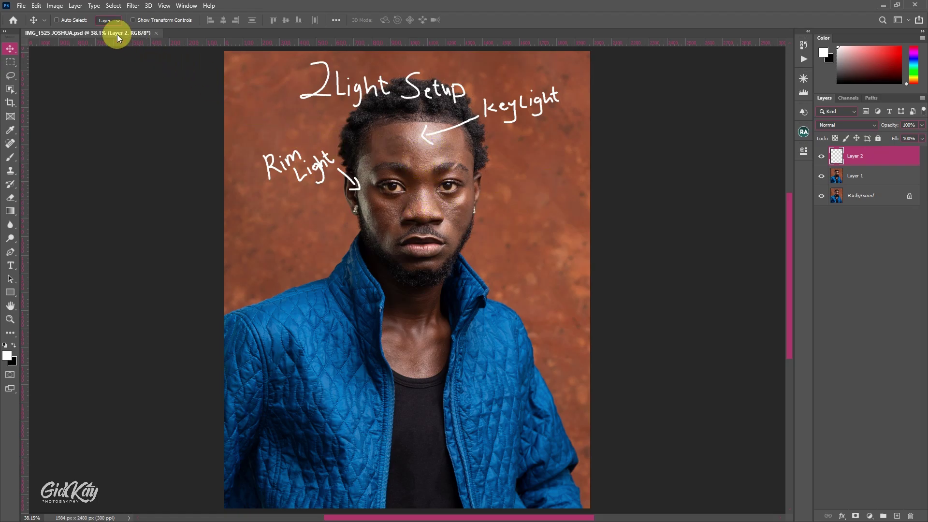
- Review the camera and shot information in the portrait's file info, and close the dialog
left_click(37, 5)
left_click(21, 6)
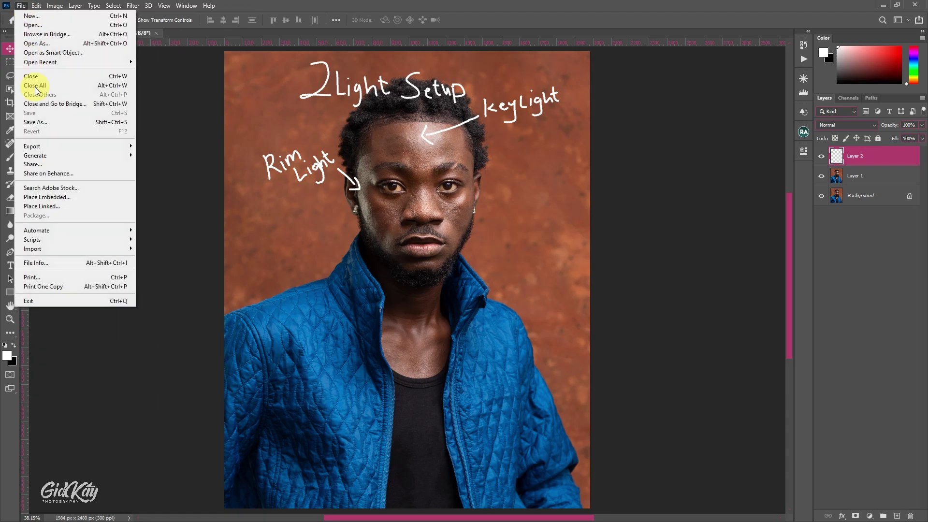
mouse_move(62, 243)
left_click(61, 266)
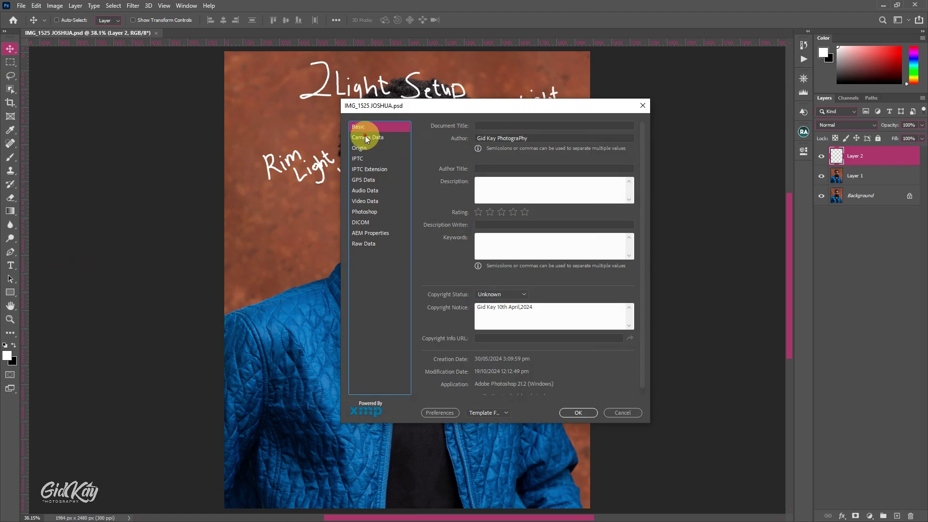
left_click(364, 136)
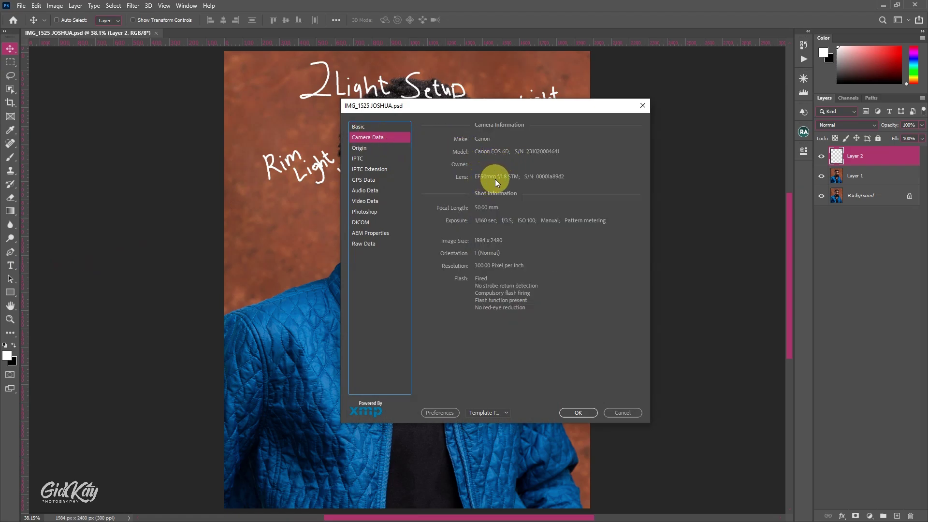
left_click(641, 104)
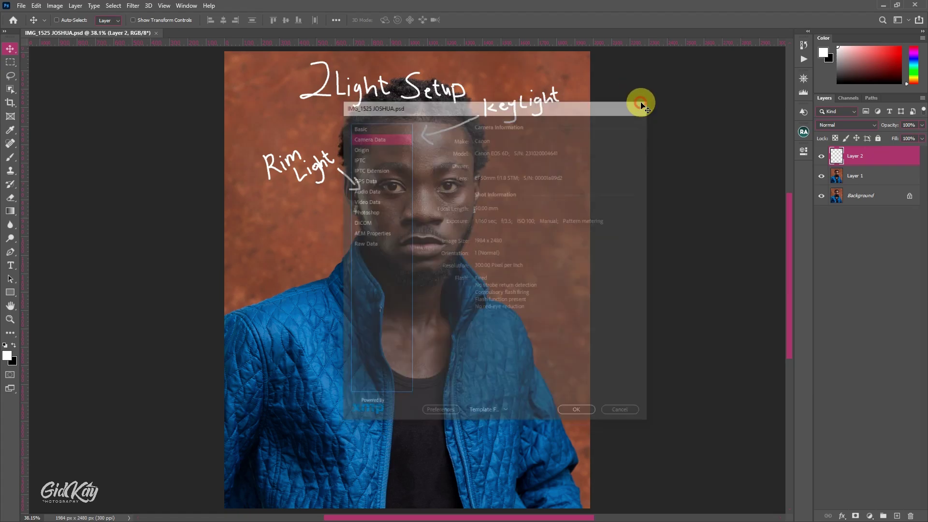
- Examine the key light on the forehead and the rim light along the side of the face
scroll(416, 184, "up", 3)
scroll(416, 183, "up", 3)
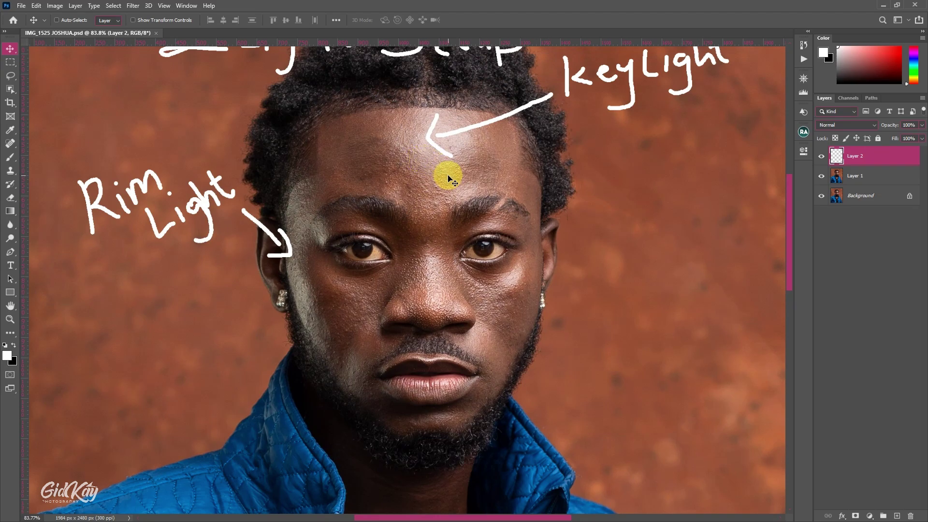
scroll(443, 178, "up", 2)
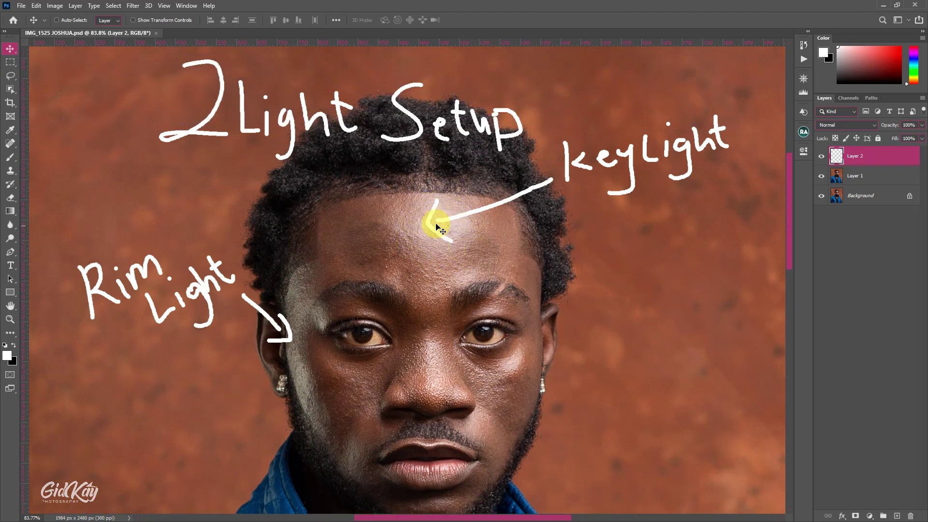
scroll(300, 317, "down", 1)
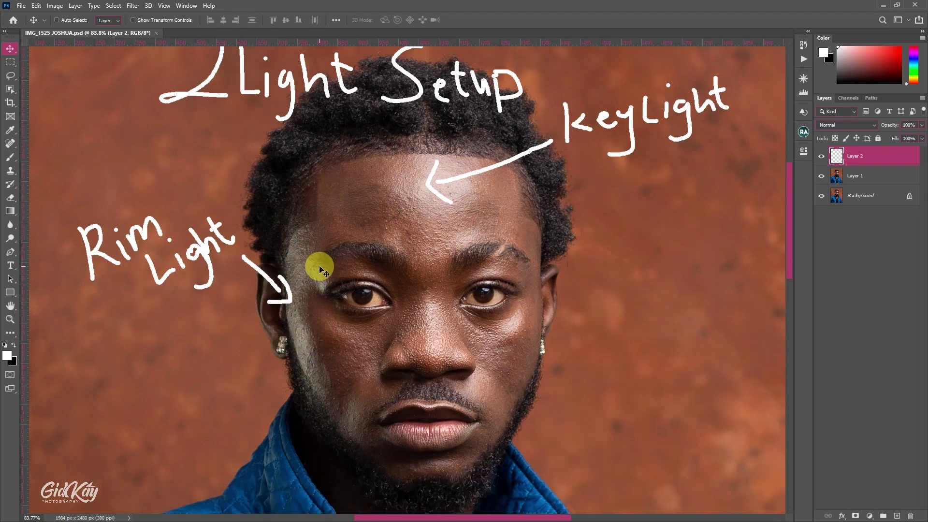
scroll(319, 267, "down", 2)
scroll(290, 261, "down", 2)
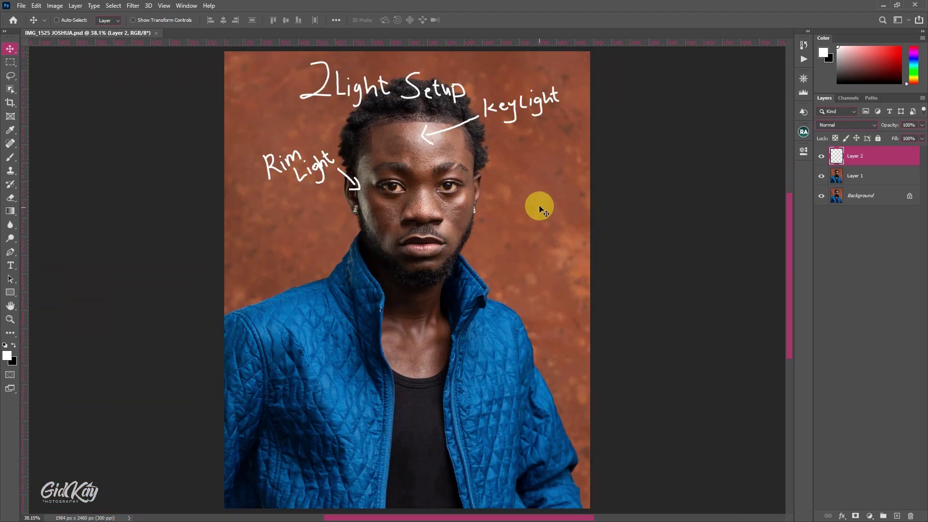
scroll(537, 202, "down", 1)
scroll(527, 201, "up", 2)
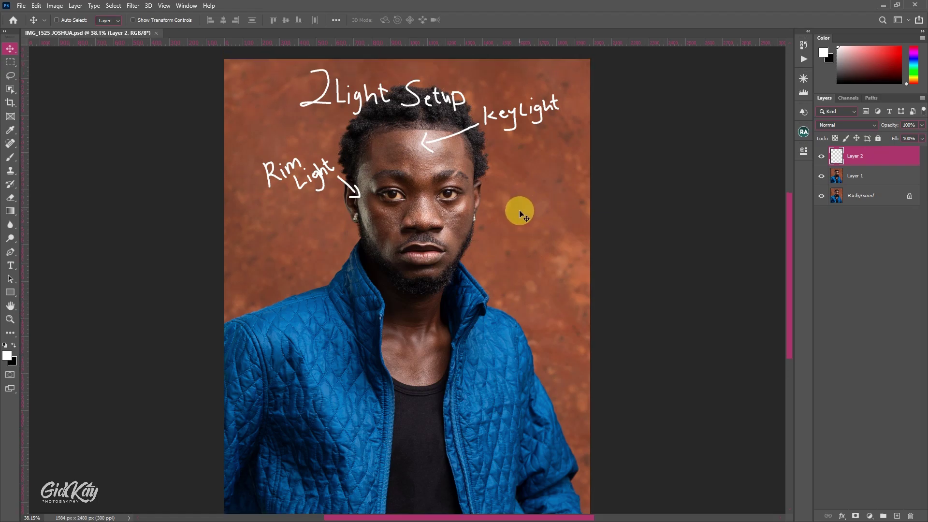
scroll(521, 213, "down", 1)
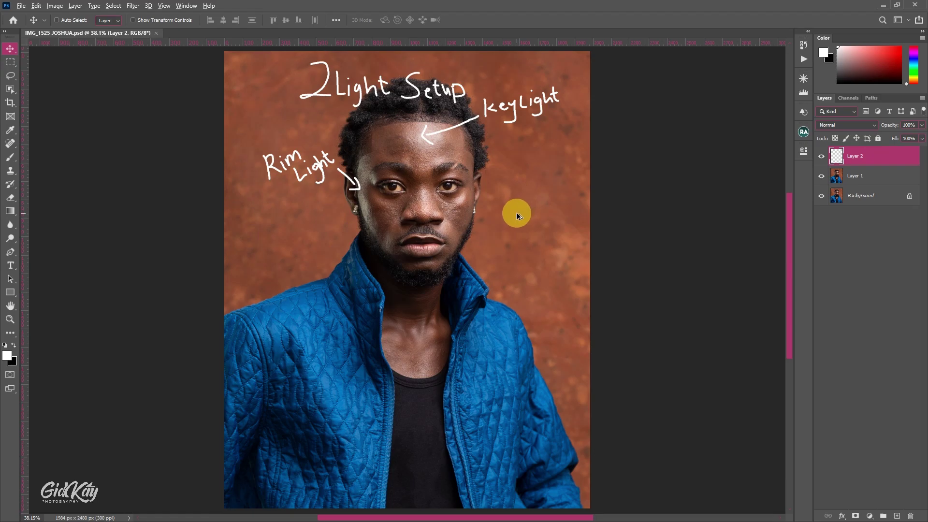
scroll(520, 216, "down", 1)
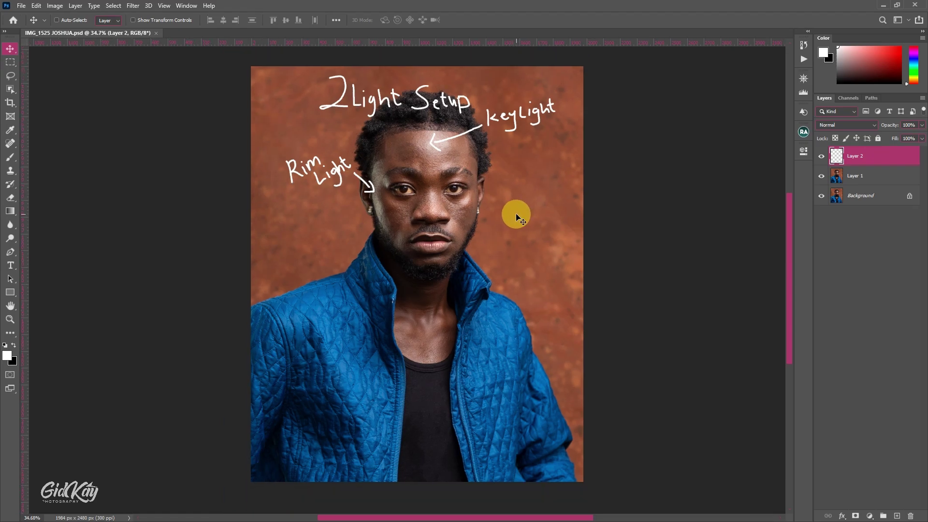
- Hide Layer 2, which holds the handwritten lighting notes
left_click(803, 78)
left_click(821, 156)
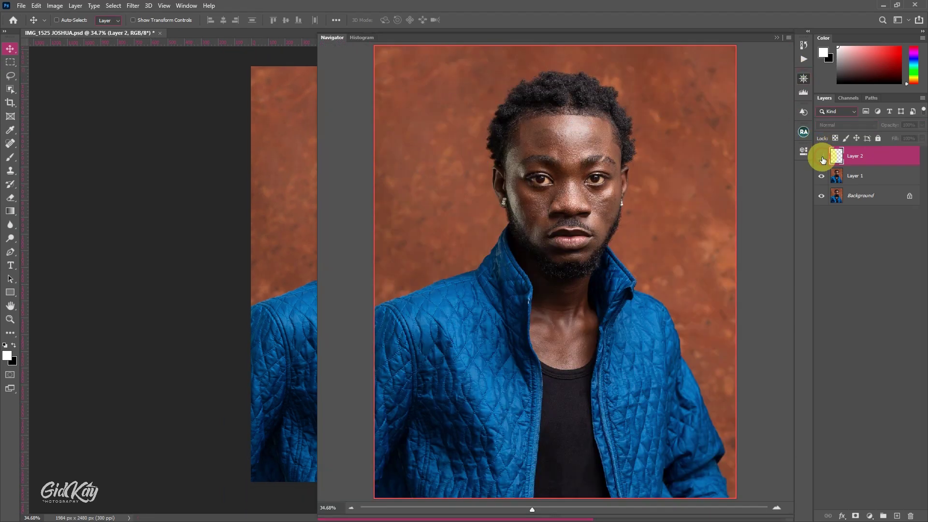
left_click(779, 38)
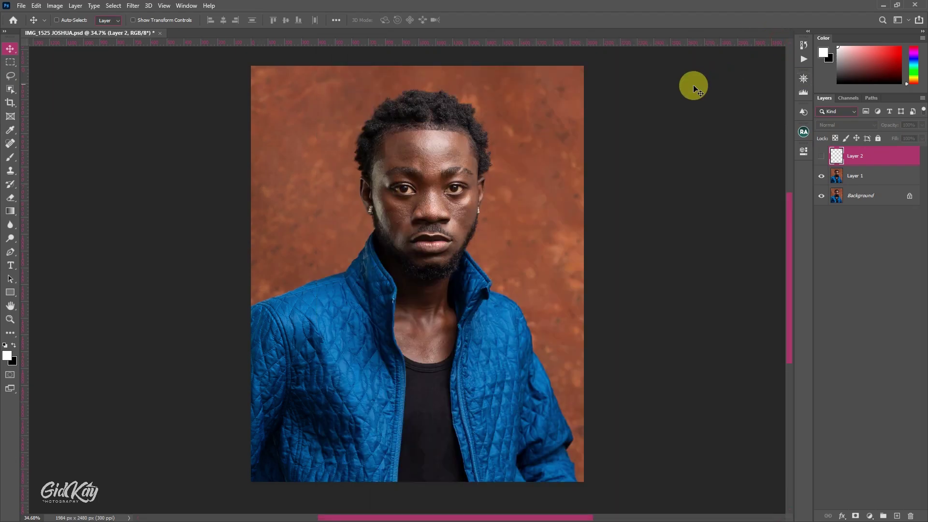
- Run the FS 8bits frequency separation action with a Gaussian Blur radius of 7 pixels
scroll(411, 191, "up", 5)
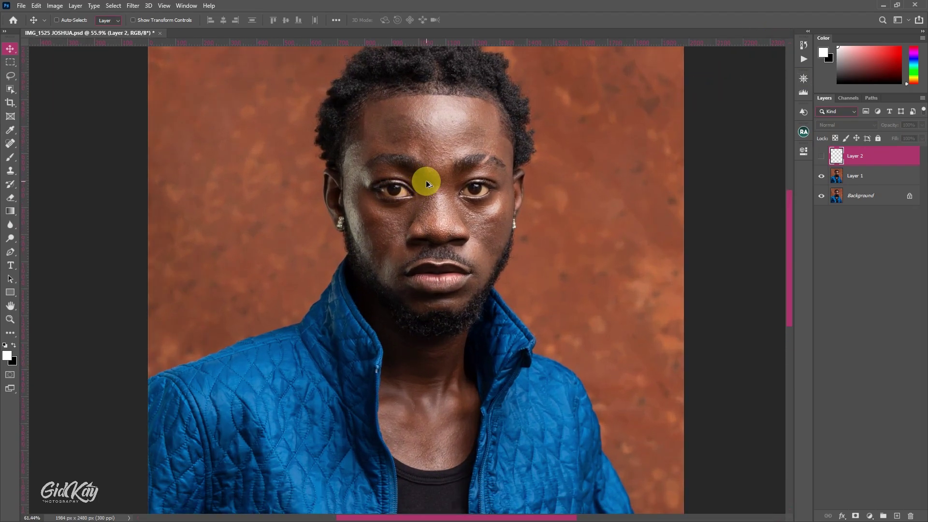
scroll(426, 181, "up", 2)
scroll(429, 180, "up", 1)
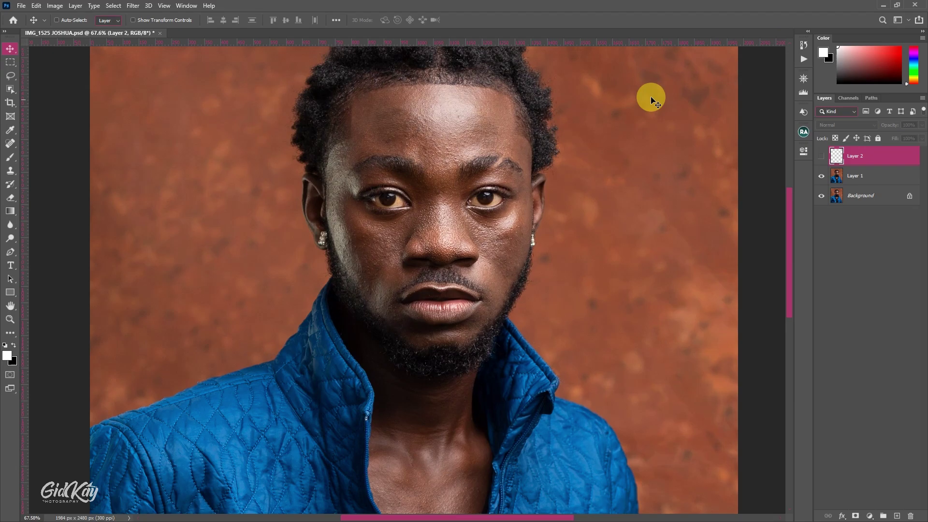
left_click(804, 59)
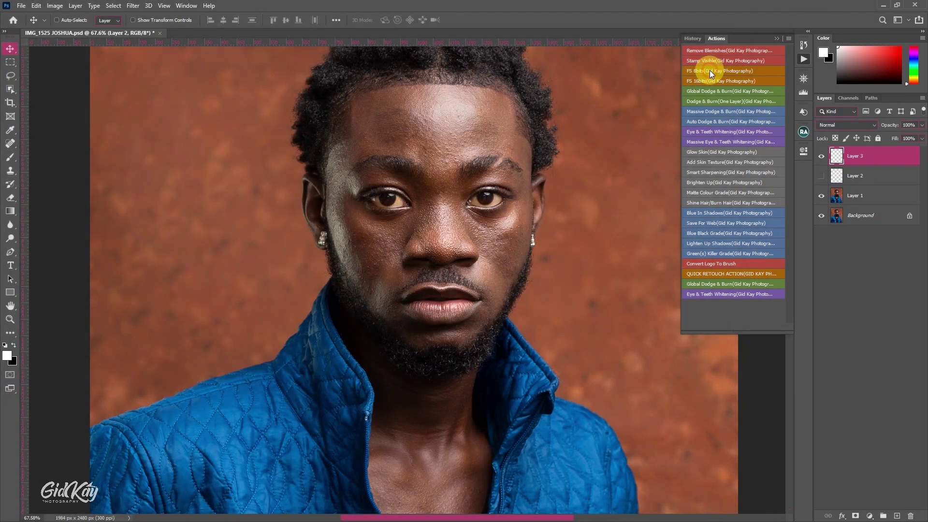
left_click(709, 71)
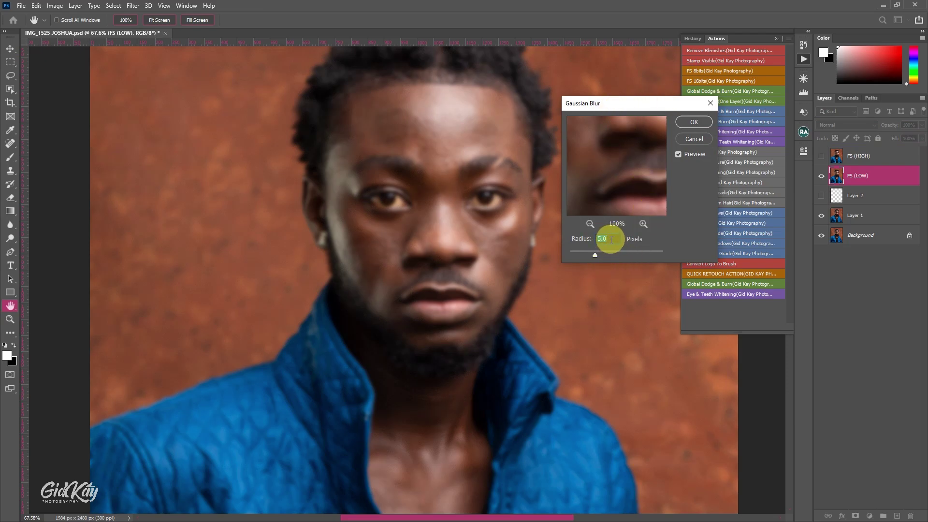
type("7")
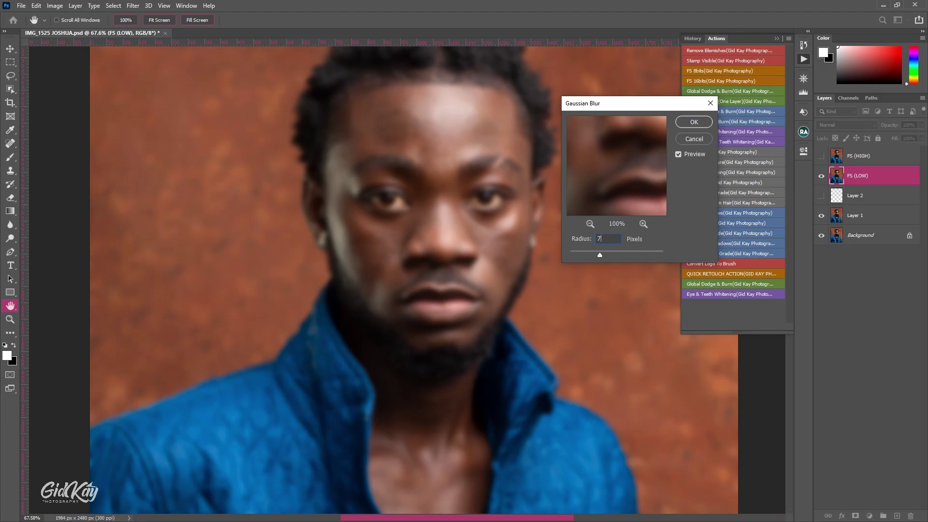
key("Return")
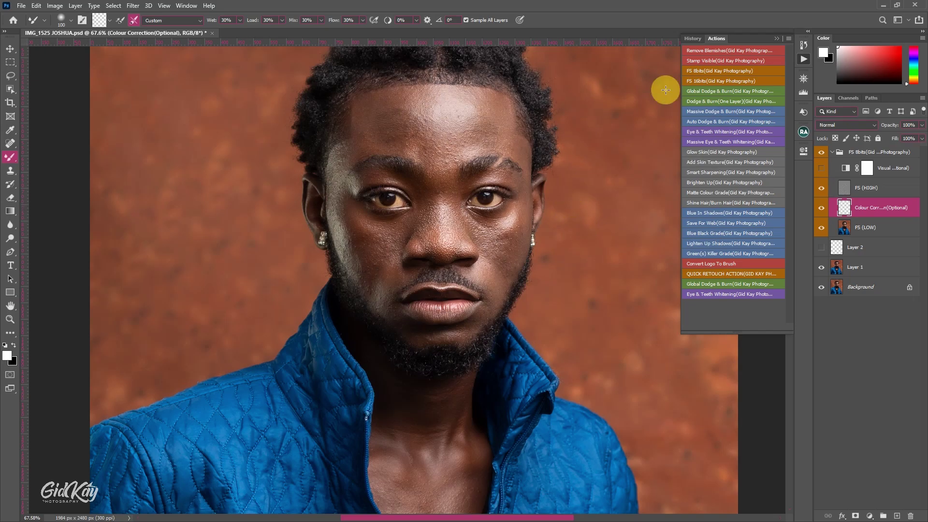
left_click(777, 39)
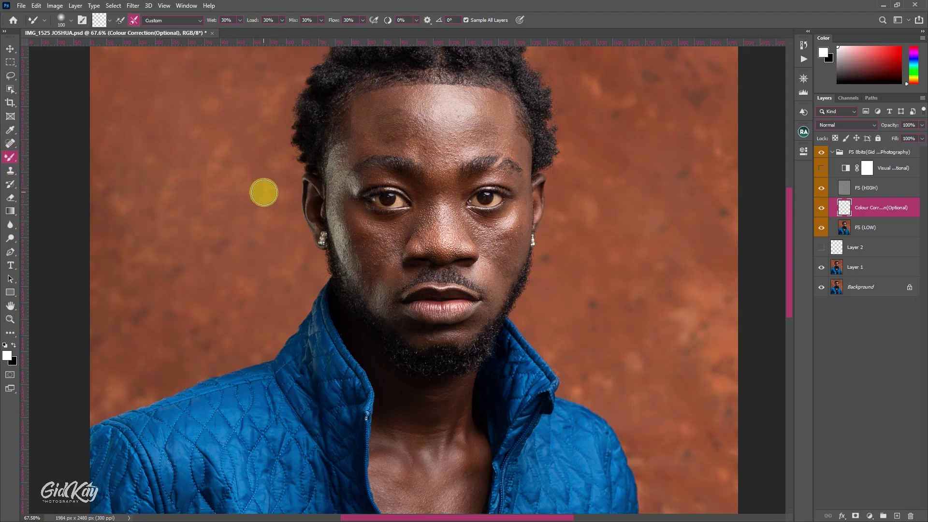
- Hide the FS (HIGH) layer in the frequency separation group to expose the blurred low-frequency tones
scroll(307, 191, "up", 3)
scroll(307, 191, "up", 2)
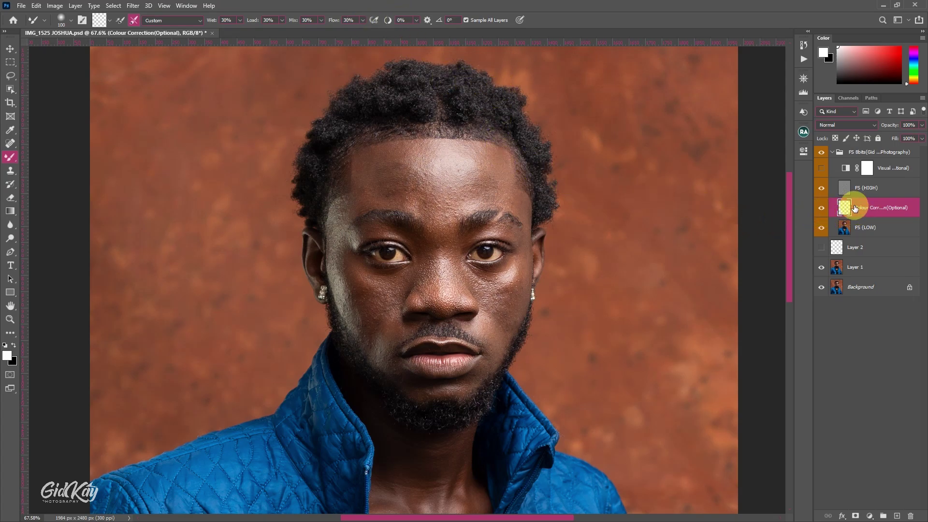
left_click(466, 20)
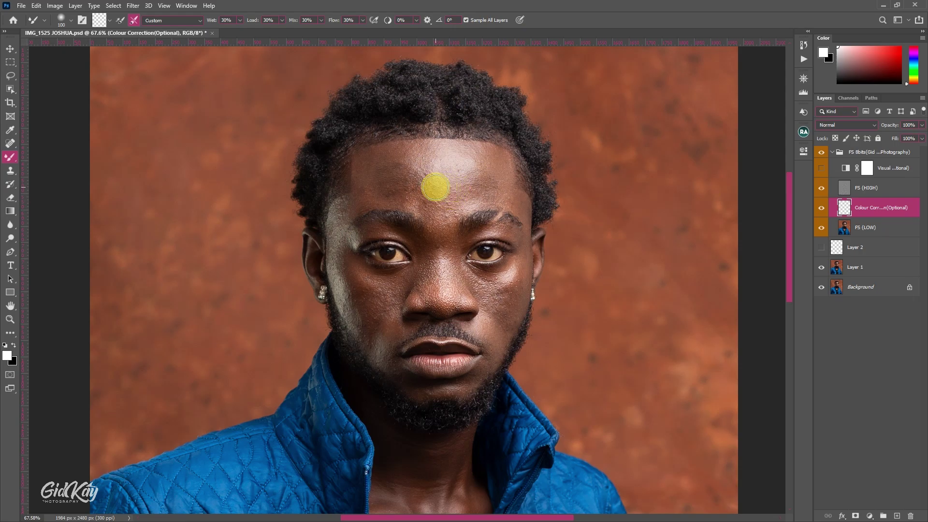
scroll(425, 178, "down", 2)
left_click_drag(429, 174, 451, 176)
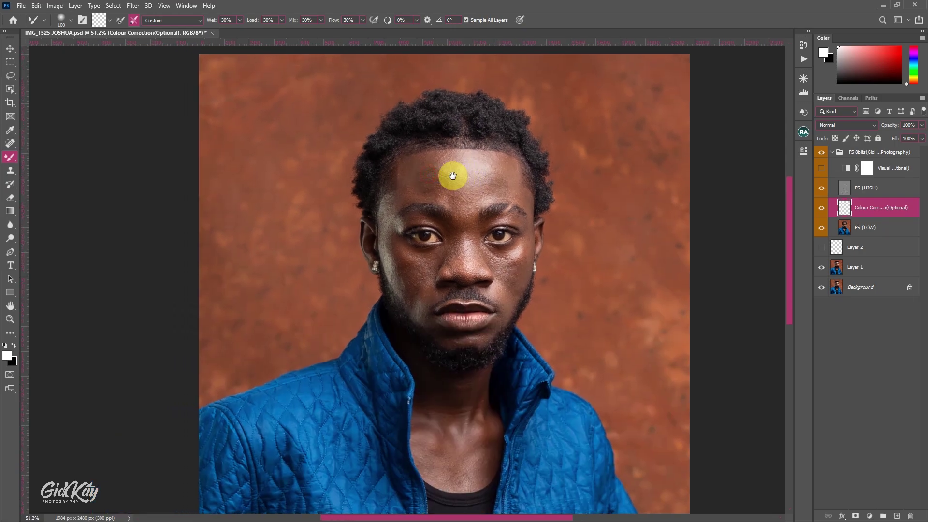
scroll(465, 179, "up", 1)
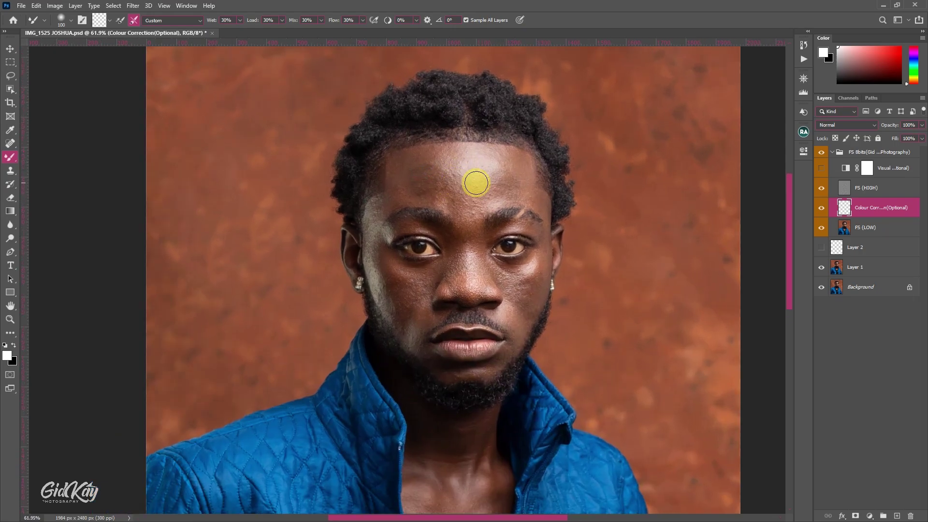
left_click(822, 188)
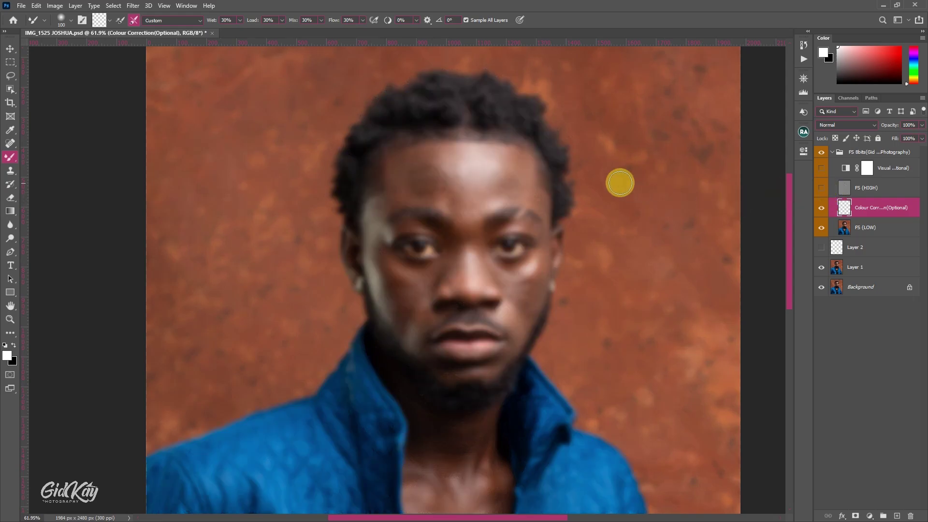
scroll(437, 189, "down", 1)
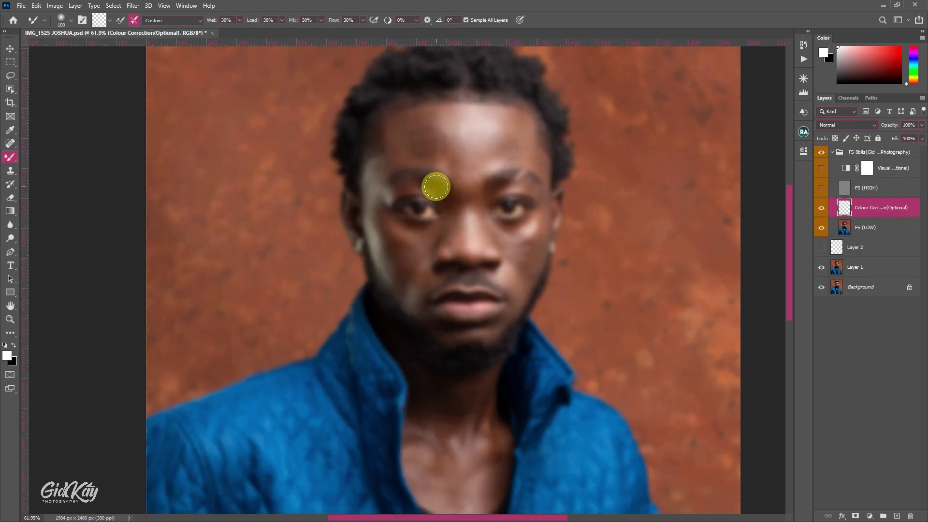
scroll(437, 187, "down", 1)
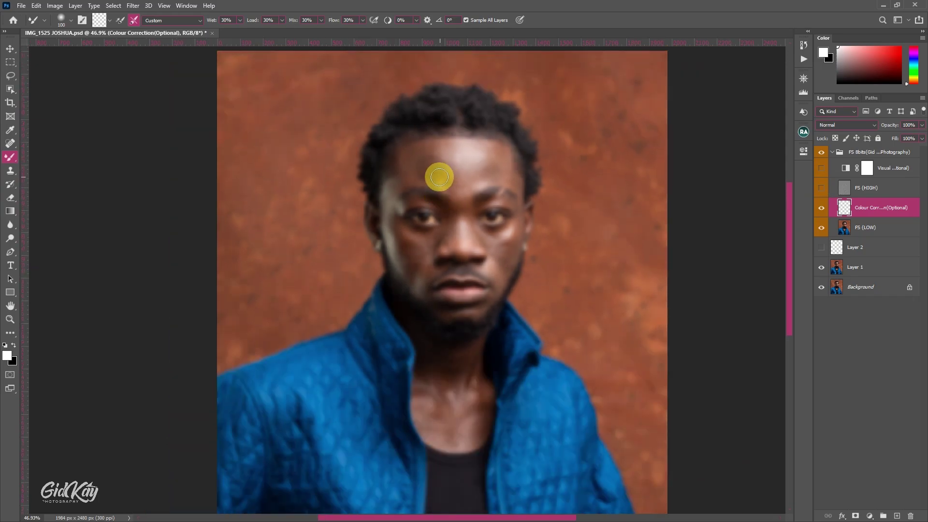
- Try the Mixer Brush size over the forehead, reduce it to 150 px and clean the brush
key("bracketright")
key("bracketright")
key("bracketright")
key("bracketright")
left_click_drag(426, 156, 428, 157)
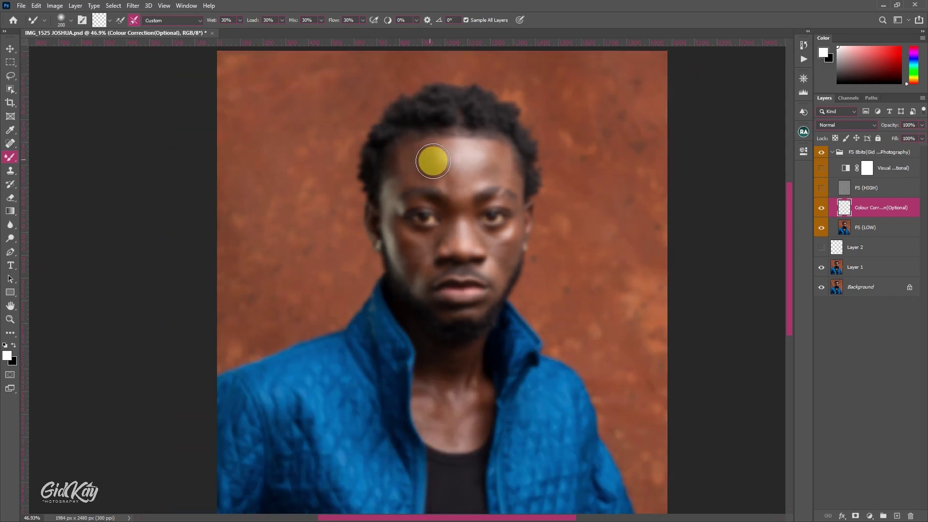
key("bracketleft")
key("bracketleft")
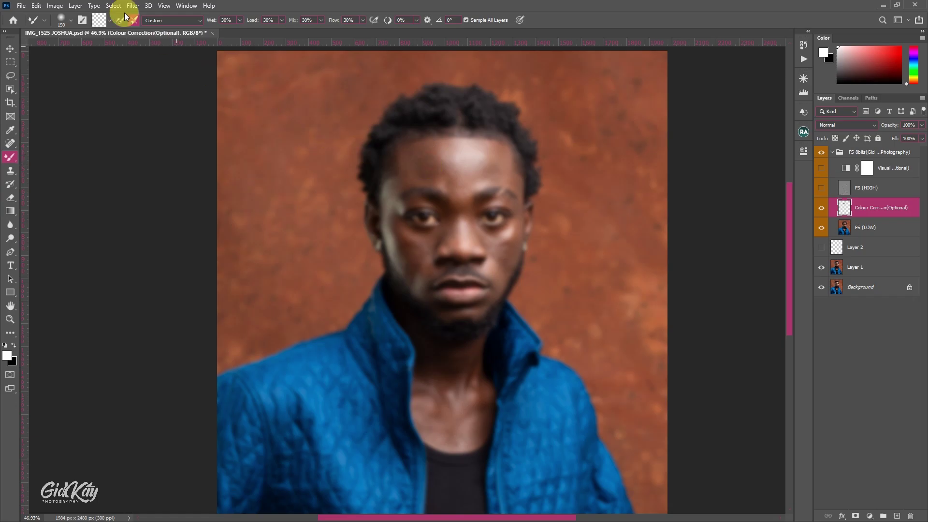
left_click(109, 21)
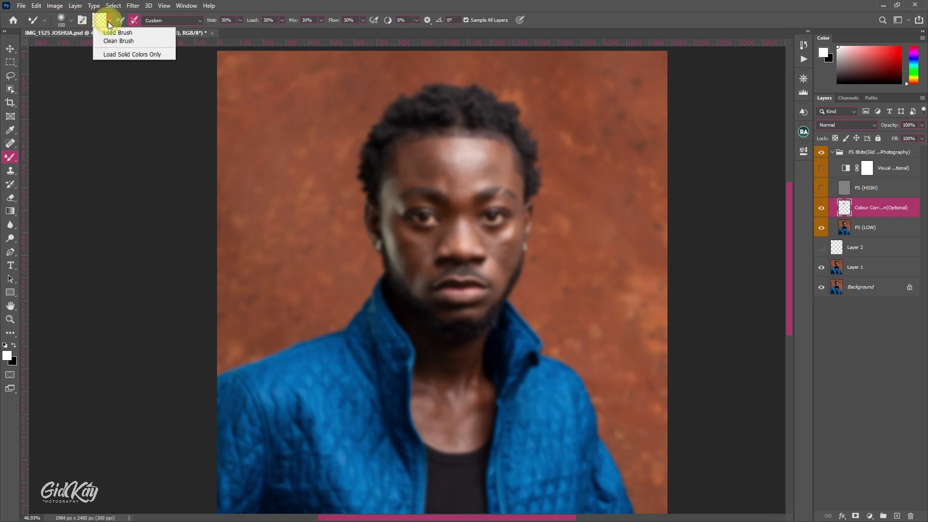
left_click(130, 42)
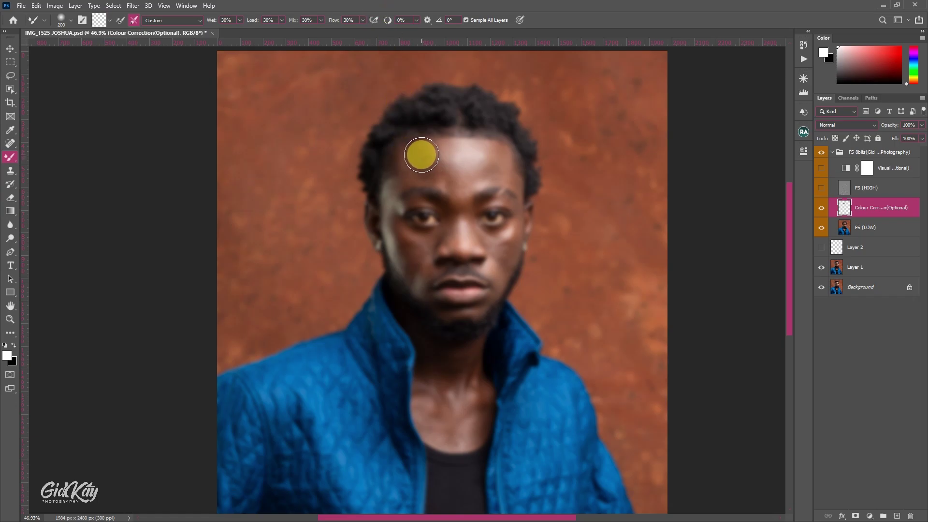
- Blend the skin tones on the picture-left side of the forehead with the Mixer Brush, varying its size between 100 and 175 px
key("bracketleft")
key("bracketleft")
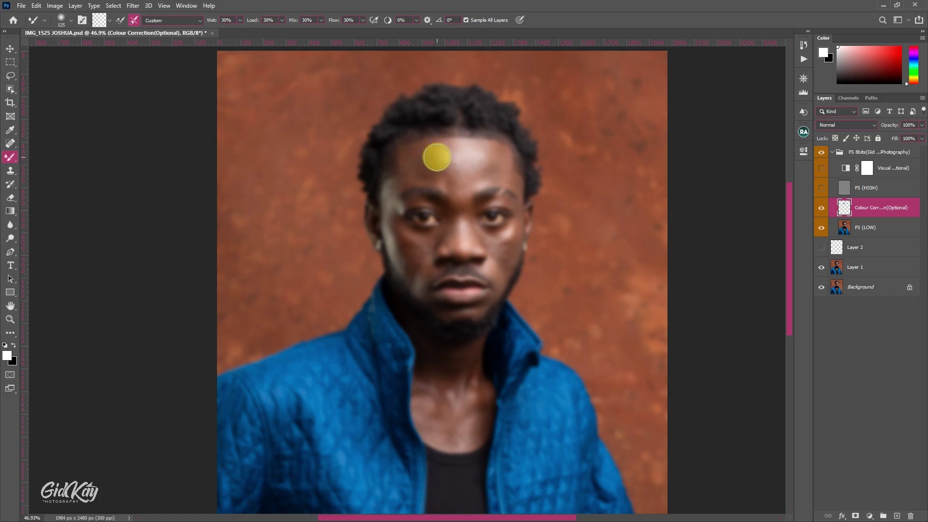
key("bracketleft")
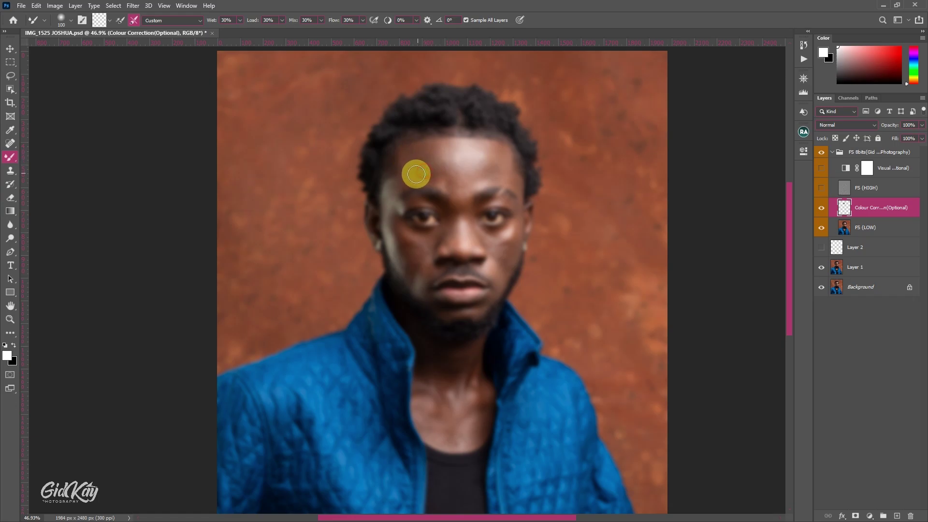
key("bracketright")
key("bracketright")
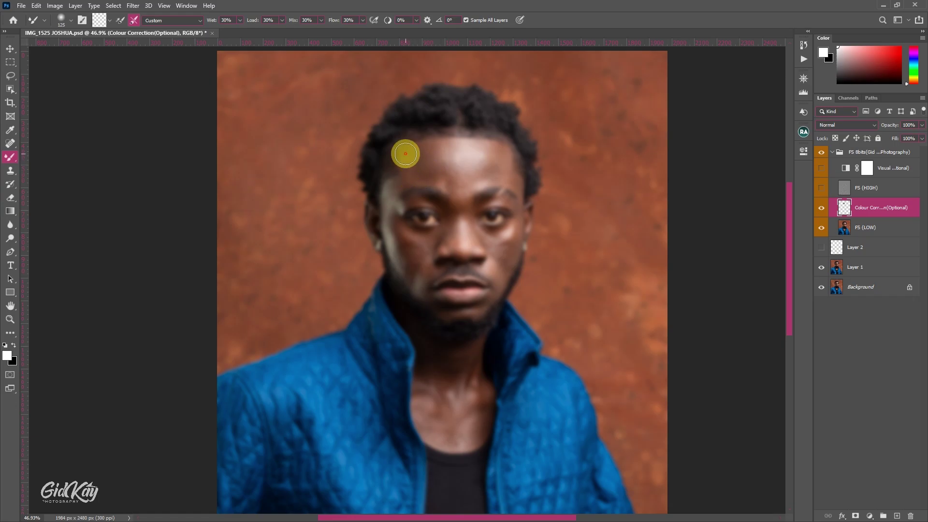
key("bracketright")
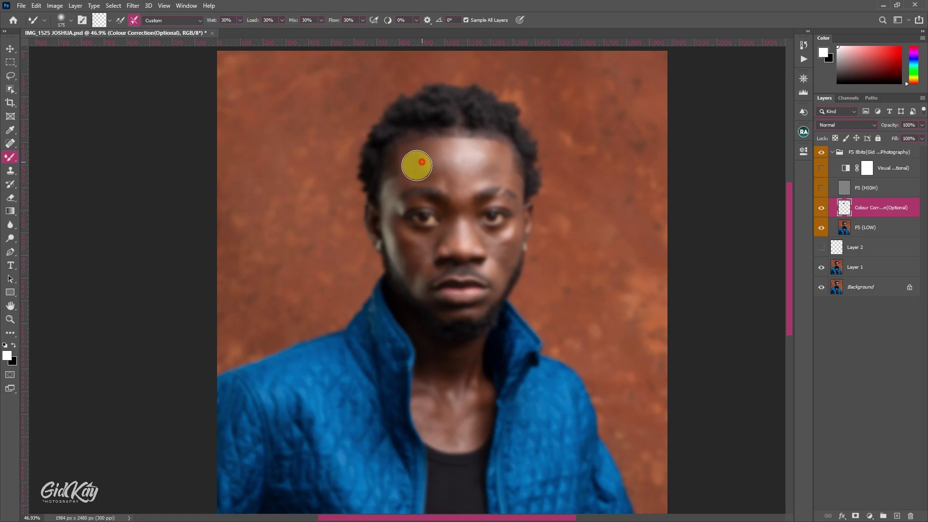
left_click_drag(417, 163, 452, 151)
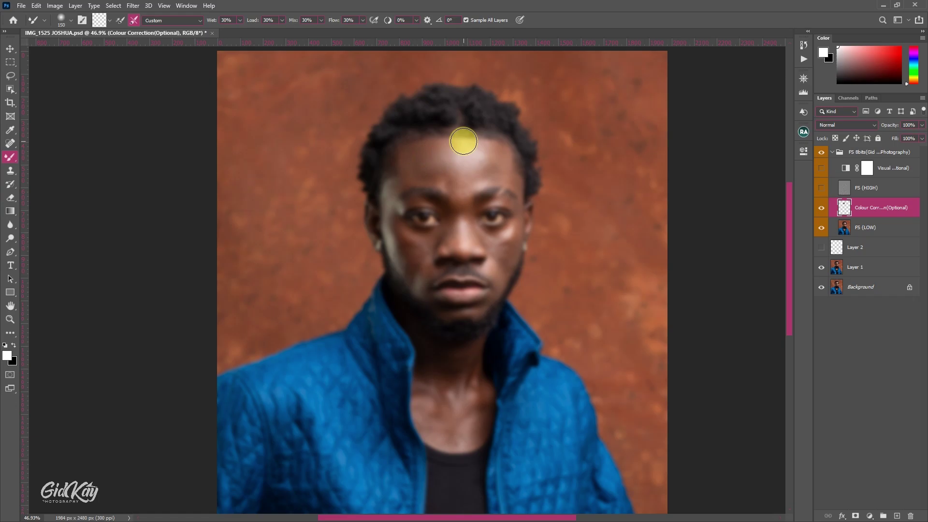
- Smooth the tonal transitions across the middle and upper forehead, starting at 150 px and reducing the Mixer Brush to 60 px
key("bracketright")
mouse_move(447, 149)
left_mouse_down()
mouse_move(484, 155)
mouse_move(483, 181)
mouse_move(498, 148)
mouse_move(503, 185)
mouse_move(491, 168)
mouse_move(480, 185)
mouse_move(477, 173)
mouse_move(444, 187)
mouse_move(450, 172)
mouse_move(442, 186)
mouse_move(452, 176)
mouse_move(416, 178)
mouse_move(417, 167)
mouse_move(415, 181)
mouse_move(419, 162)
left_mouse_up()
key("bracketleft")
key("bracketleft")
key("bracketleft")
key("bracketleft")
key("bracketright")
key("bracketright")
key("bracketright")
key("bracketleft")
key("bracketright")
key("bracketright")
key("bracketright")
key("bracketleft")
key("bracketleft")
key("bracketleft")
key("bracketright")
key("bracketright")
key("bracketleft")
key("bracketleft")
key("bracketleft")
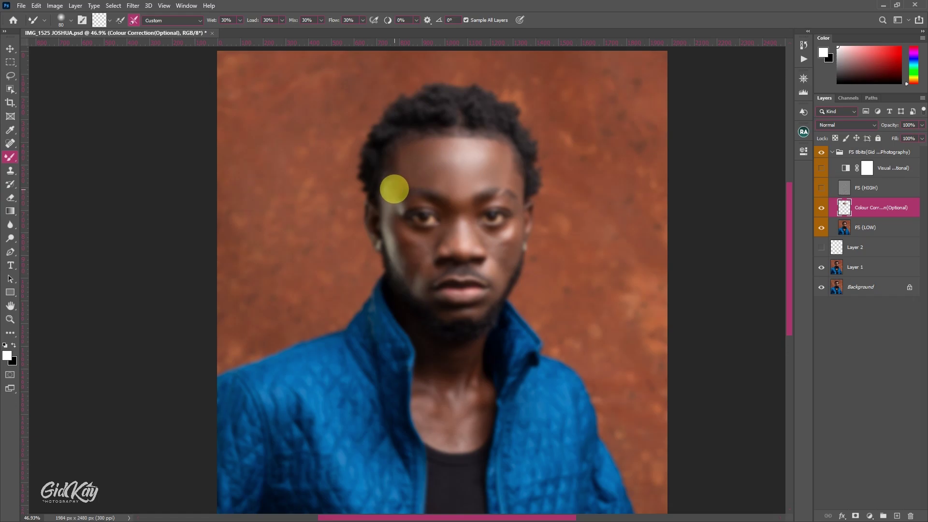
- Soften the highlight edge on the picture-left temple beside the eyebrow, using a Mixer Brush of about 60 to 70 px
key("bracketright")
key("bracketright")
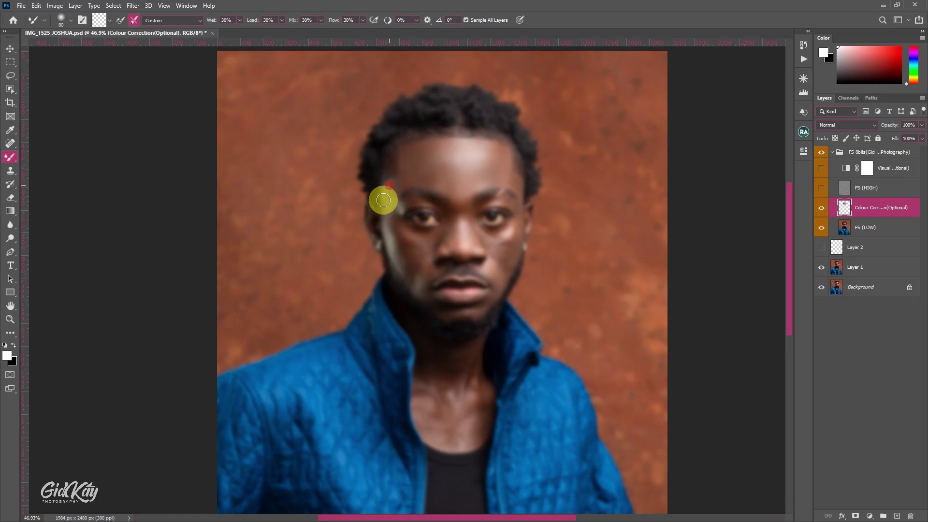
key("bracketleft")
key("bracketleft")
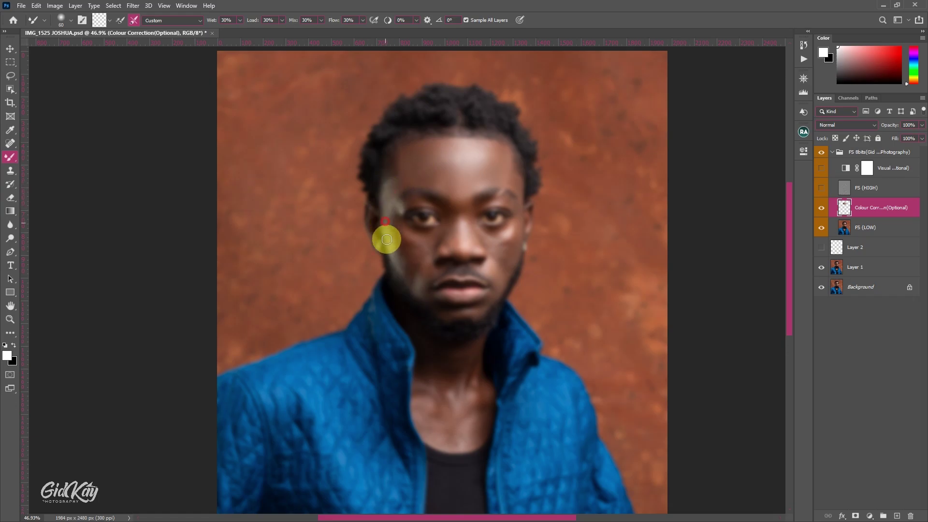
key("bracketright")
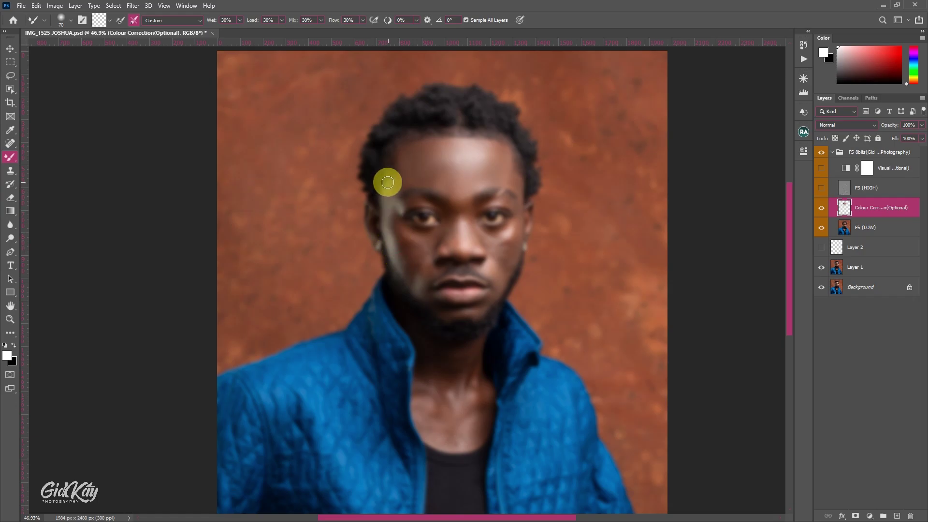
mouse_move(389, 191)
left_mouse_down()
mouse_move(389, 213)
mouse_move(396, 199)
mouse_move(401, 210)
mouse_move(401, 189)
left_mouse_up()
key("bracketleft")
key("bracketleft")
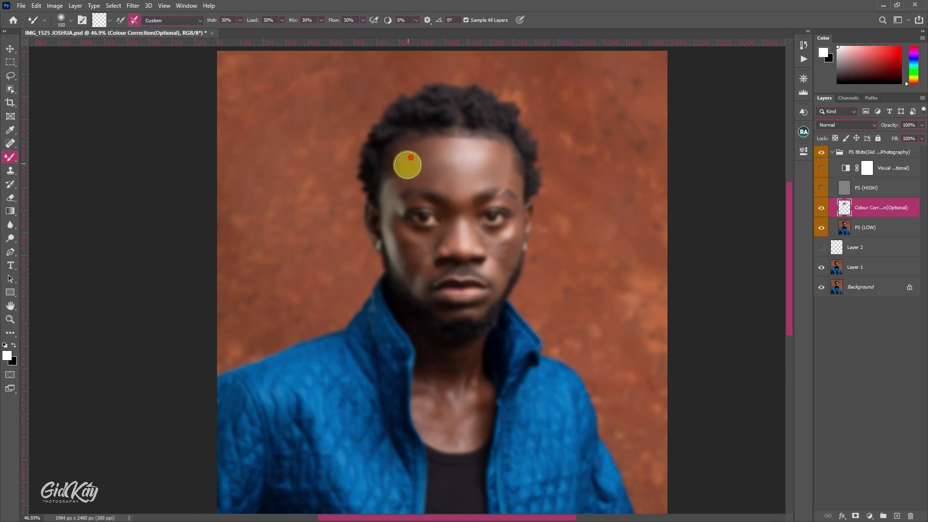
- Even out the tones of the lower forehead just above and between the eyebrows with a Mixer Brush of 100 px or smaller
mouse_move(426, 171)
left_mouse_down()
mouse_move(449, 188)
mouse_move(446, 169)
left_mouse_up()
key("bracketright")
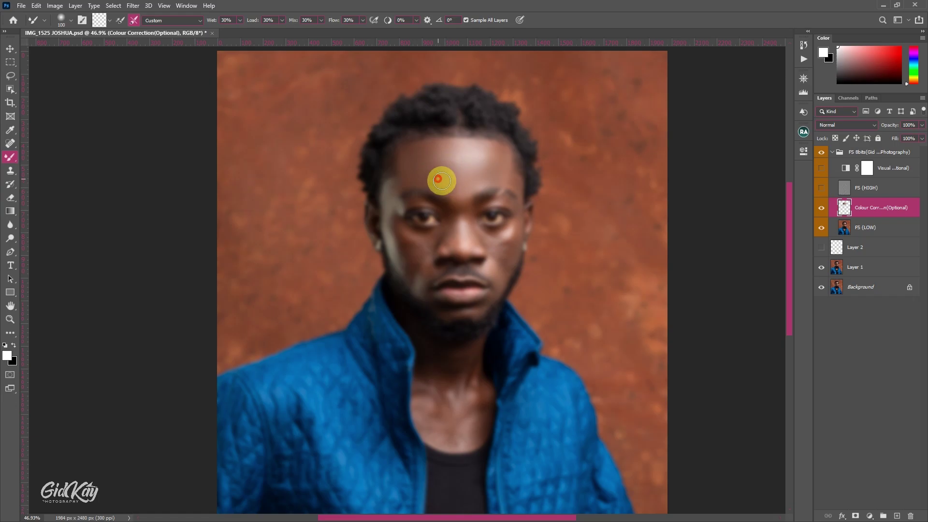
key("[")
left_click(445, 185)
mouse_move(449, 189)
left_mouse_down()
mouse_move(436, 180)
mouse_move(460, 194)
left_mouse_up()
key("[")
key("[")
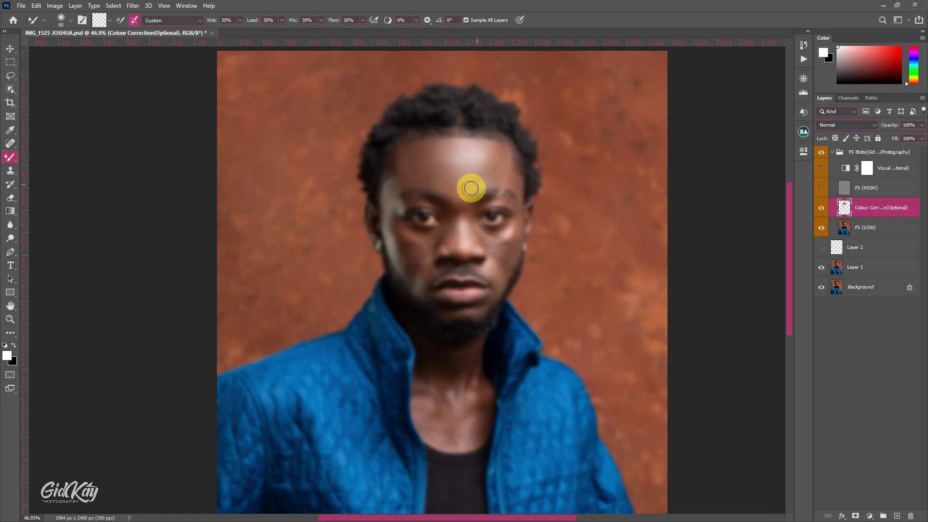
- Blend the forehead highlight into the picture-right hairline and temple, varying the Mixer Brush between about 60 and 150 px
key("bracketright")
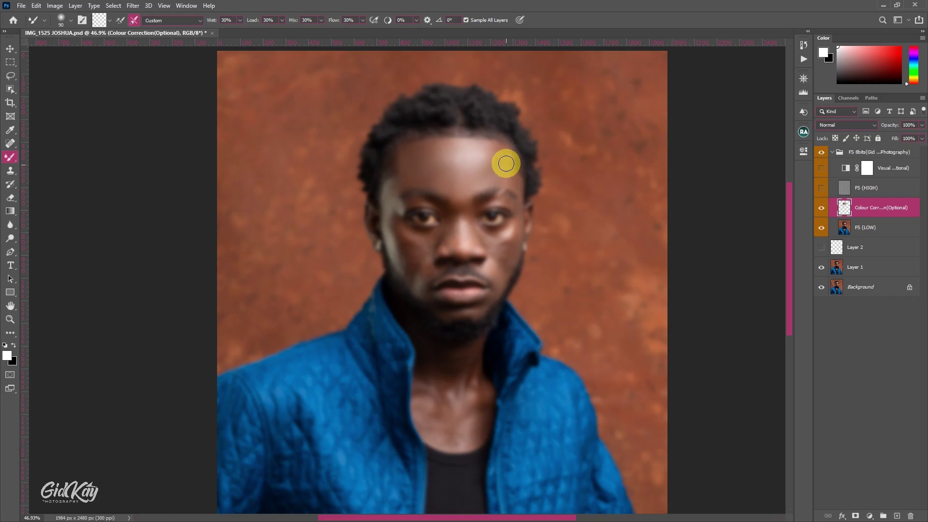
key("[")
key("bracketright")
key("bracketright")
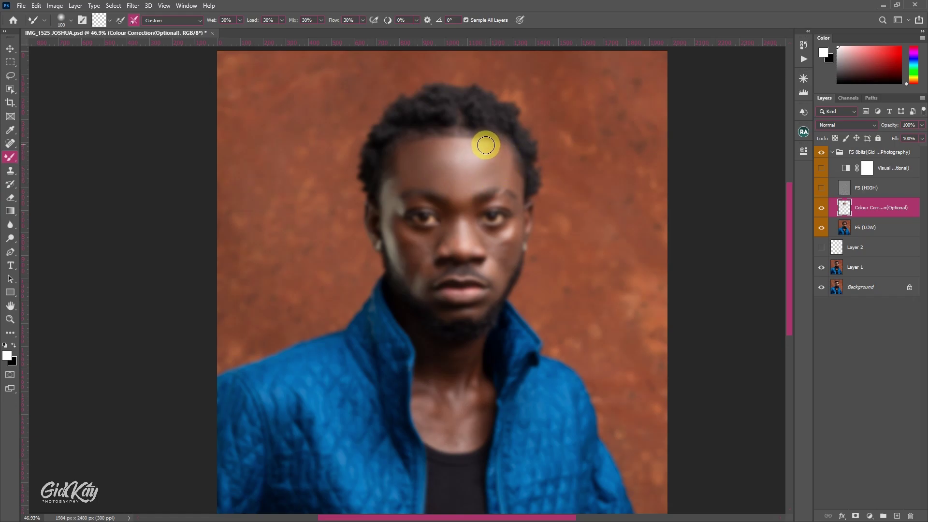
left_click(485, 145)
mouse_move(433, 152)
left_mouse_down()
mouse_move(411, 161)
mouse_move(451, 150)
left_mouse_up()
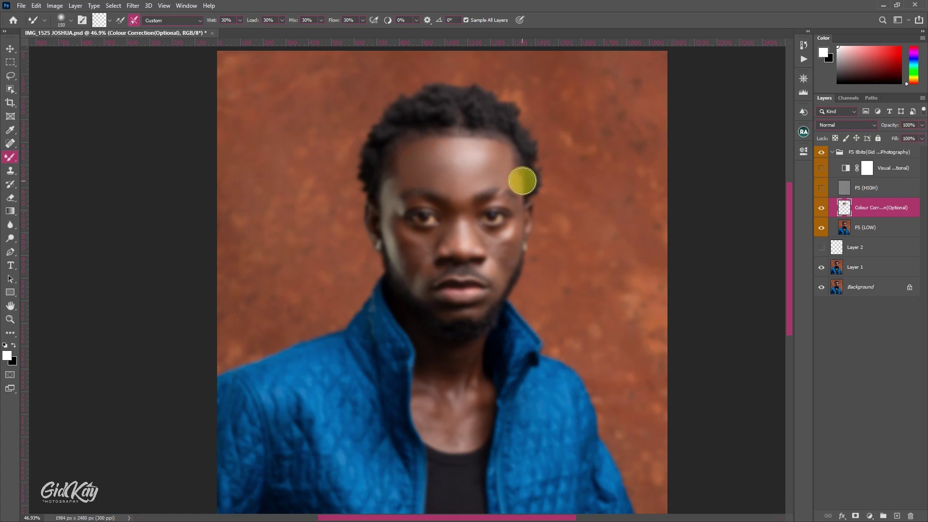
key("bracketleft")
left_click_drag(509, 183, 520, 189)
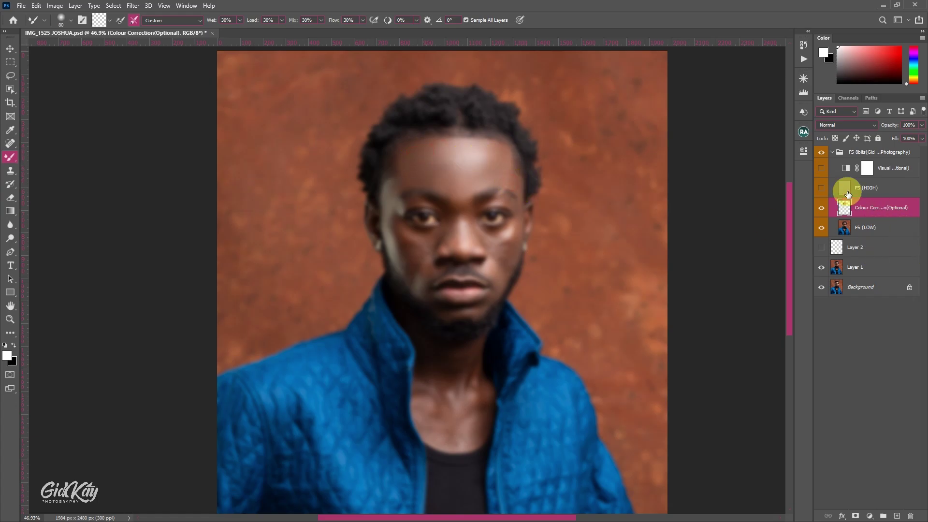
- Show the FS (HIGH) layer and compare the whole portrait in the Navigator with the colour correction layer on and off
left_click(822, 187)
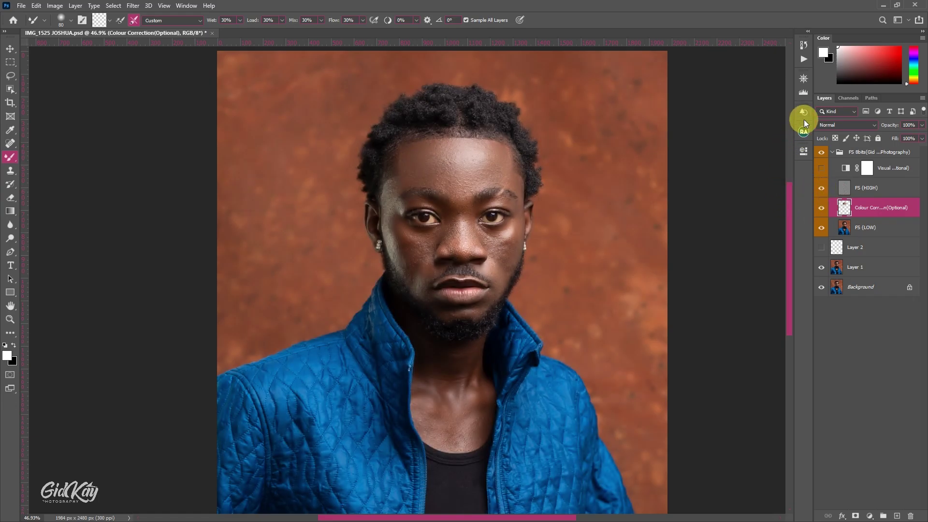
left_click(805, 80)
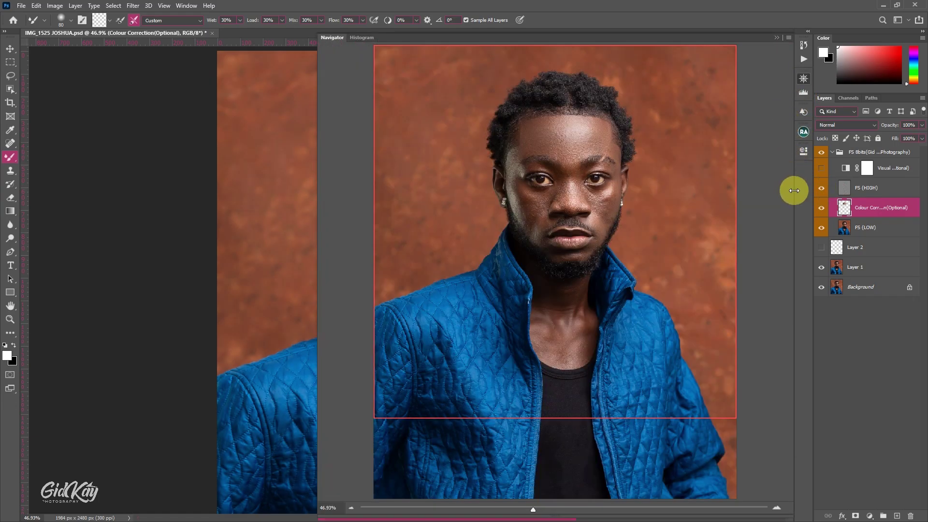
left_click(821, 208)
left_click(822, 209)
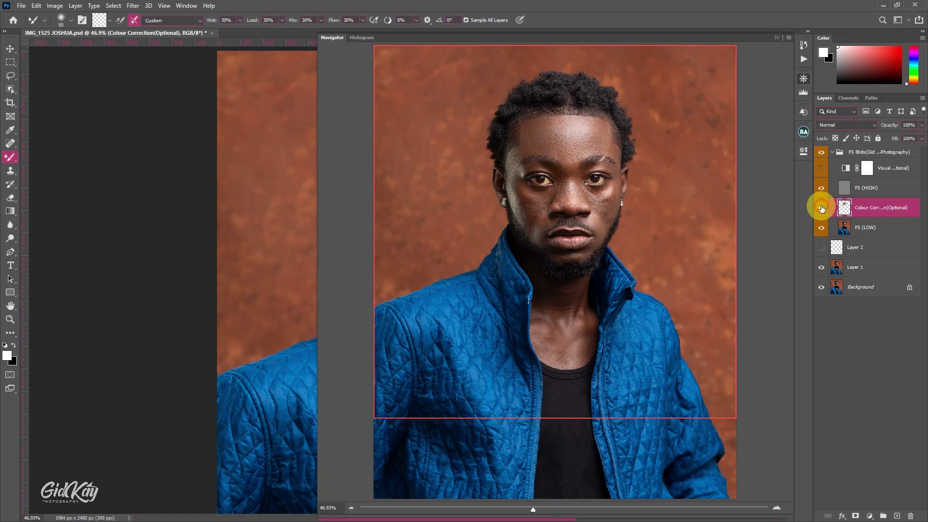
left_click(822, 209)
left_click(822, 208)
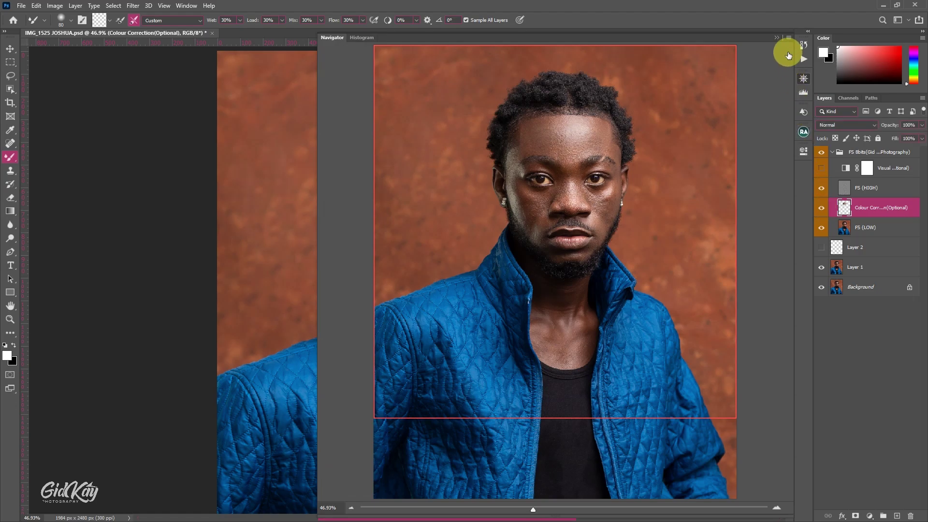
left_click(777, 39)
- Examine the face up close with the colour correction layer hidden and shown to judge the forehead smoothing
scroll(469, 172, "up", 3)
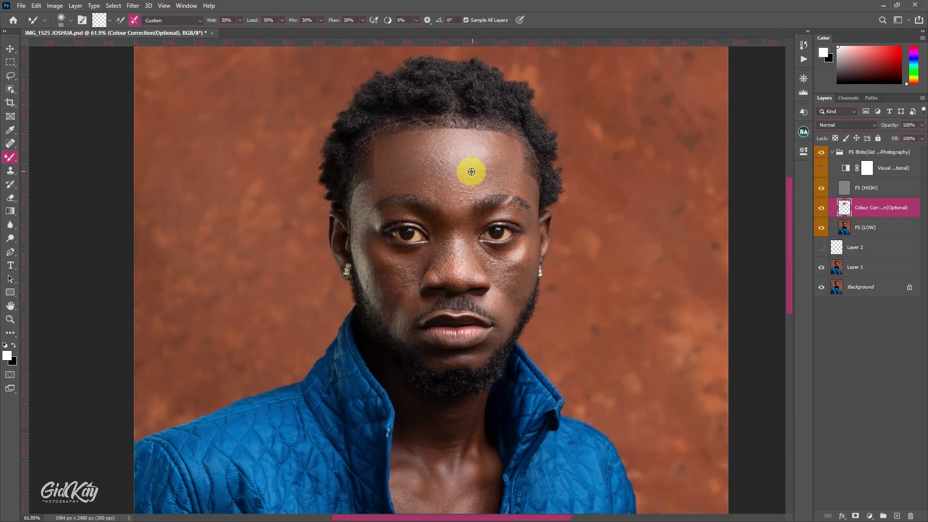
scroll(467, 174, "down", 2)
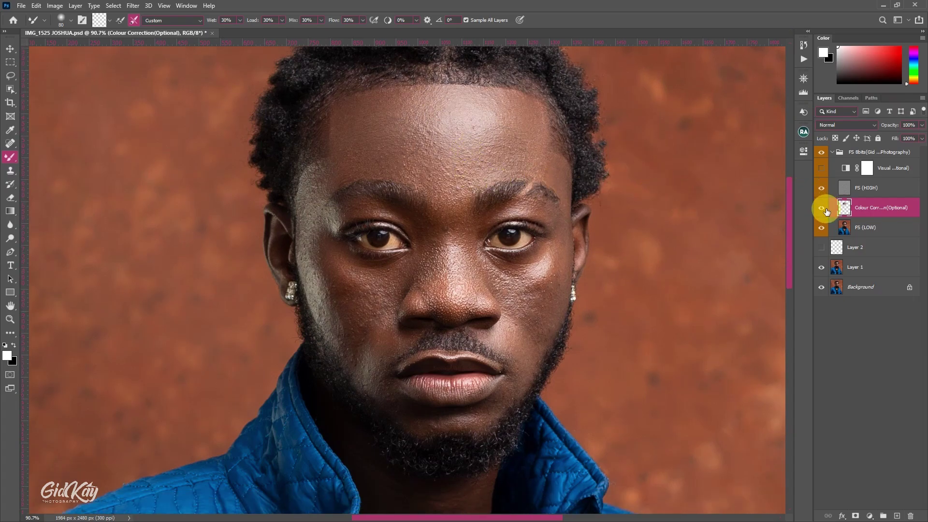
left_click(822, 209)
left_click(822, 209)
left_click(822, 210)
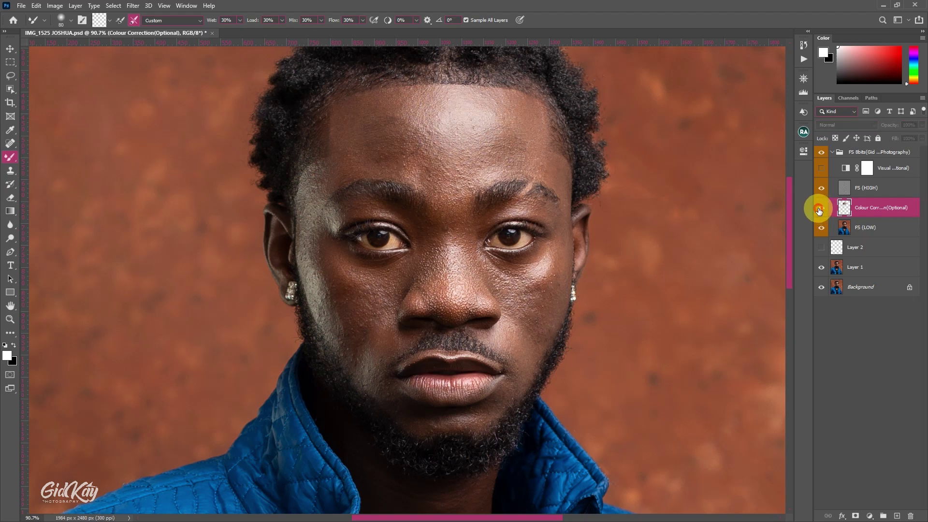
left_click(821, 209)
scroll(498, 201, "down", 3)
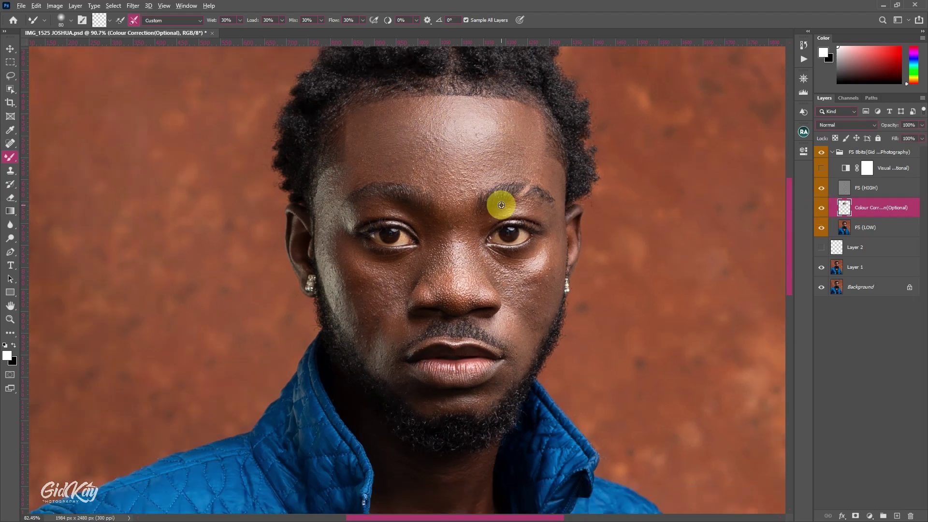
- Hide the FS (HIGH) layer again and blend the upper eyelid area below the picture-right eyebrow with a small Mixer Brush
left_click(823, 189)
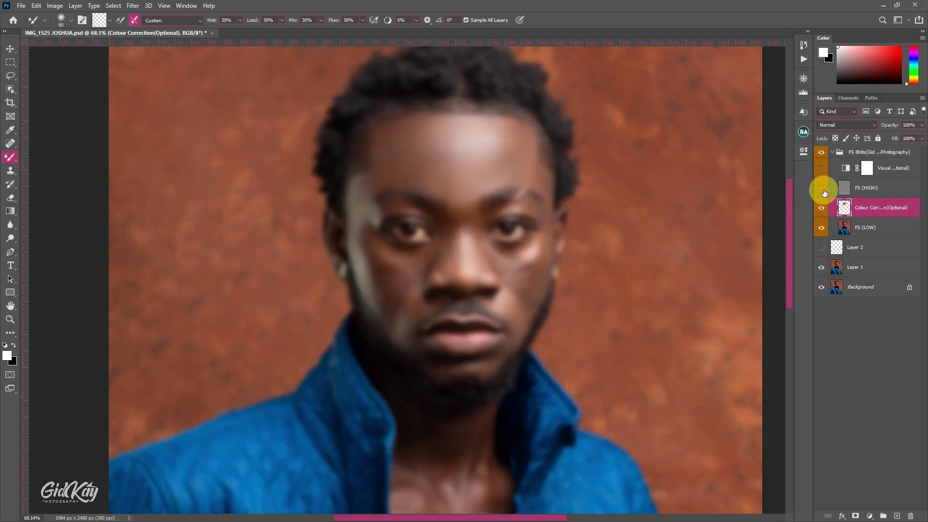
scroll(512, 222, "down", 1)
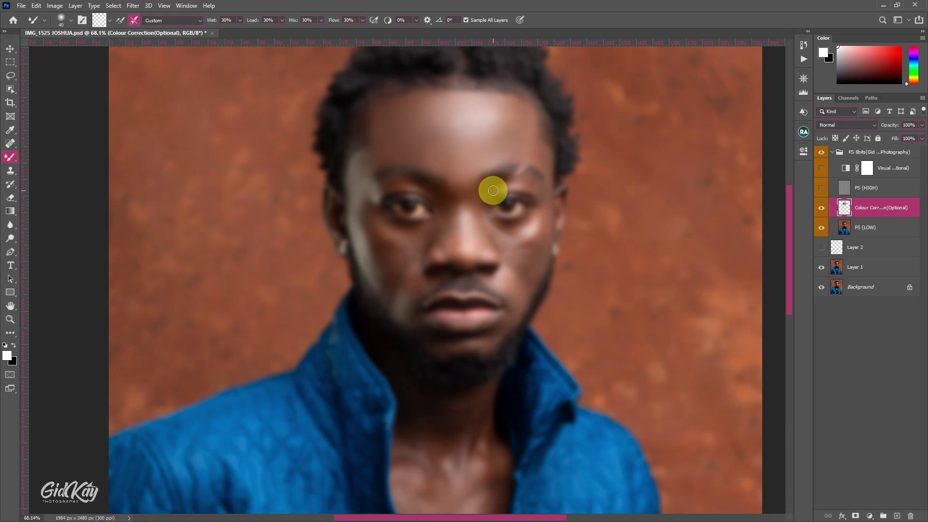
key("]")
mouse_move(500, 187)
left_mouse_down()
mouse_move(540, 193)
mouse_move(542, 205)
mouse_move(548, 180)
left_mouse_up()
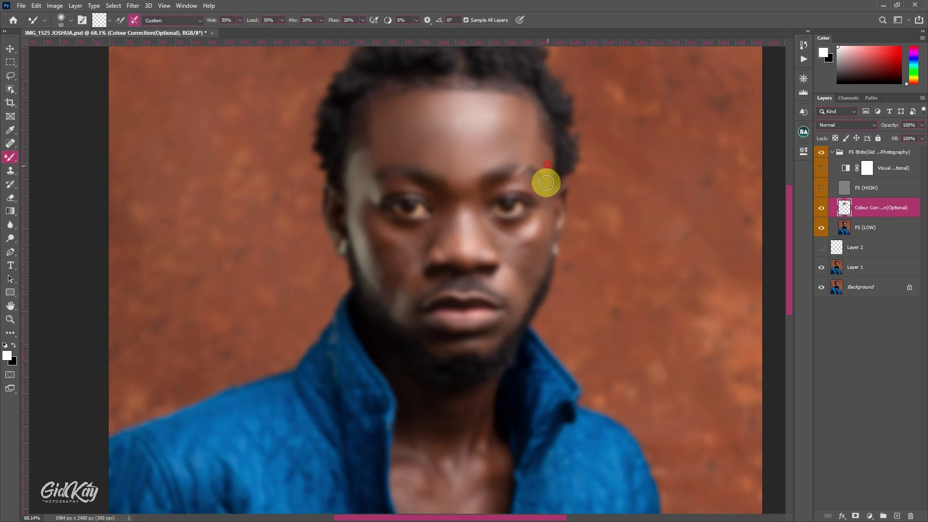
- Smooth the highlight on the picture-right cheekbone down towards the jaw with the Mixer Brush at about 60 to 70 px
key("]")
left_click_drag(541, 223, 521, 259)
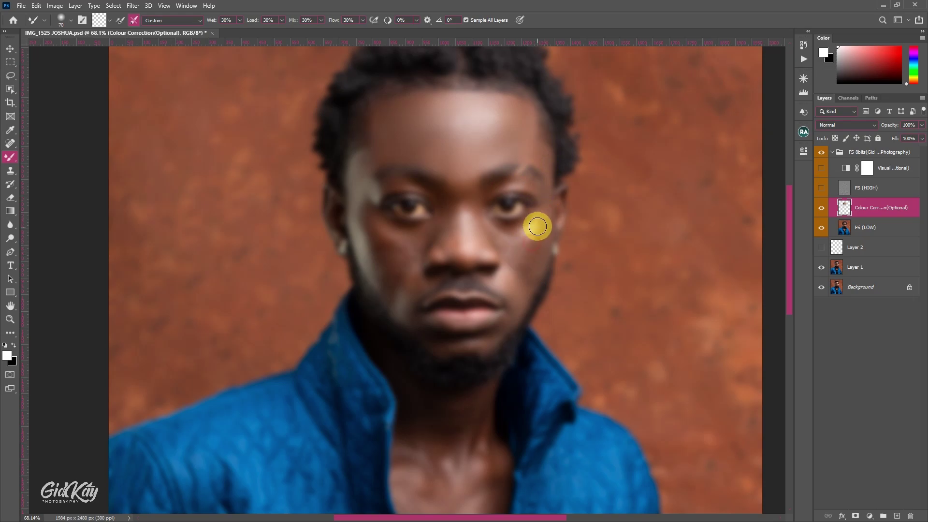
key("[")
left_click_drag(542, 228, 532, 274)
key("bracketright")
scroll(527, 275, "down", 2)
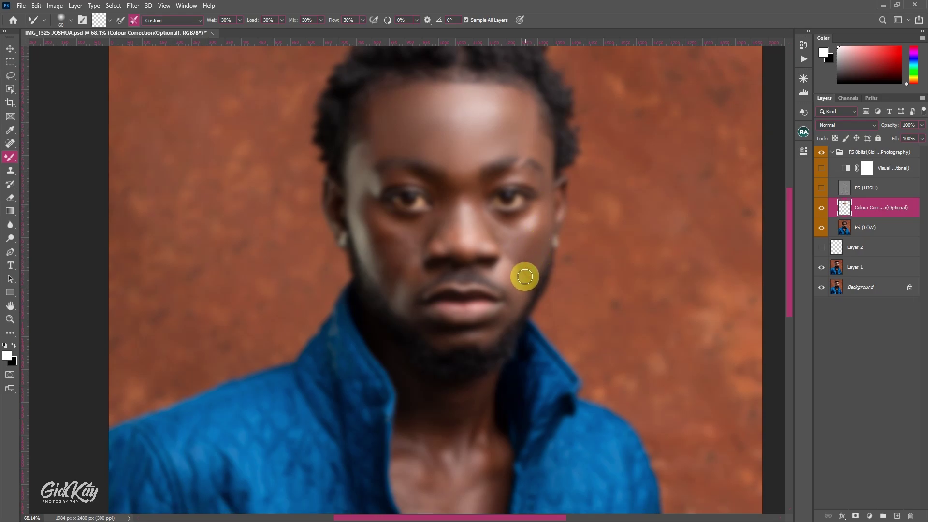
- Blend the picture-right lower cheek between nose, mouth corner and beard with the Mixer Brush at about 50 to 60 px
key("bracketright")
left_click_drag(505, 254, 522, 282)
key("bracketleft")
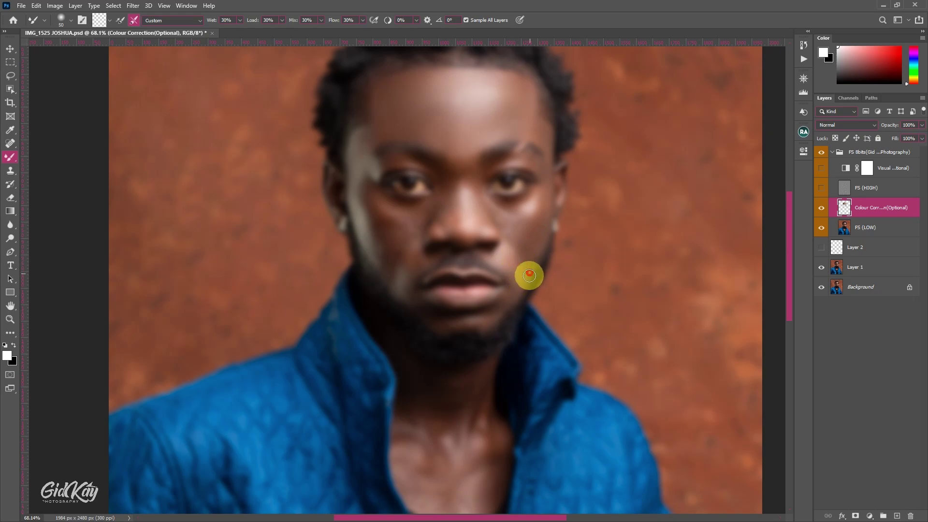
key("bracketright")
left_click_drag(510, 228, 508, 241)
key("bracketright")
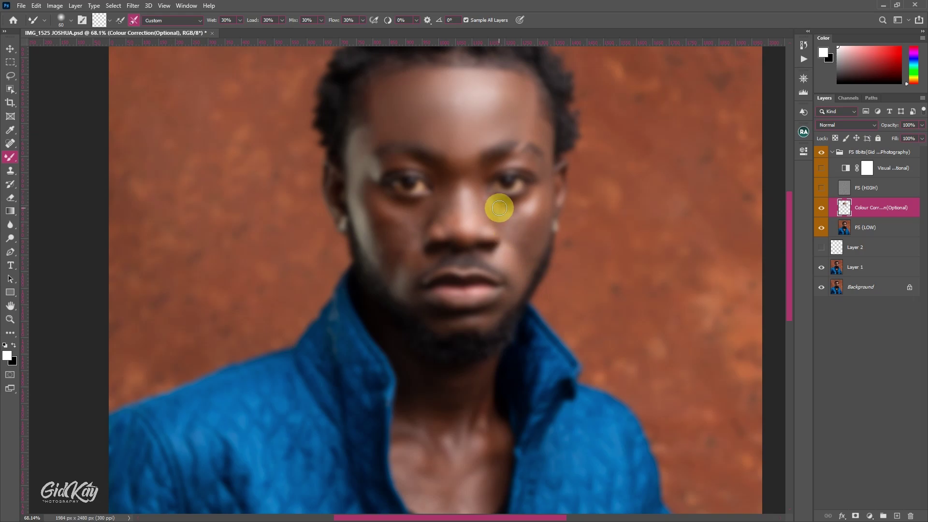
- Even out the skin directly beneath the picture-right eye with the Mixer Brush, reducing it to 45 px
key("bracketleft")
key("bracketleft")
mouse_move(494, 197)
left_mouse_down()
mouse_move(509, 207)
mouse_move(533, 186)
left_mouse_up()
key("bracketleft")
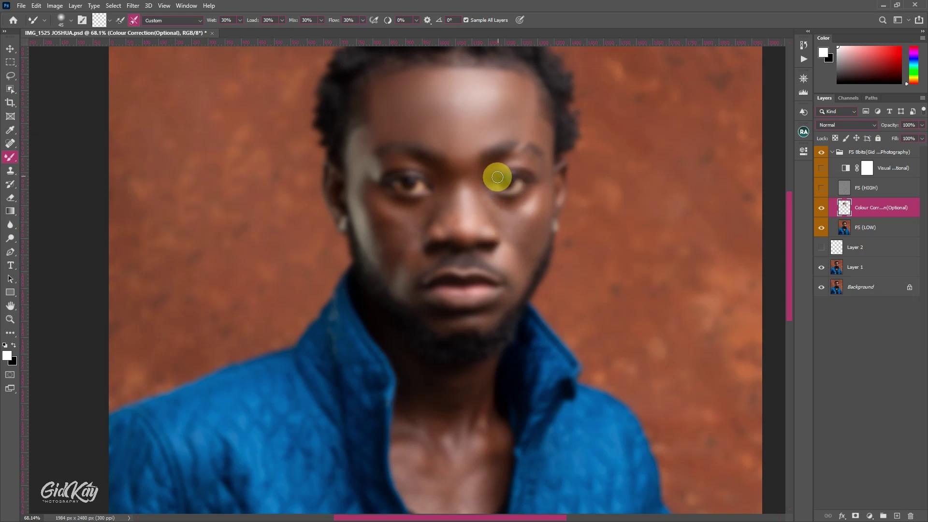
- Blend the bridge of the nose up to the area between the eyebrows with the Mixer Brush at about 60 px
key("bracketright")
key("bracketright")
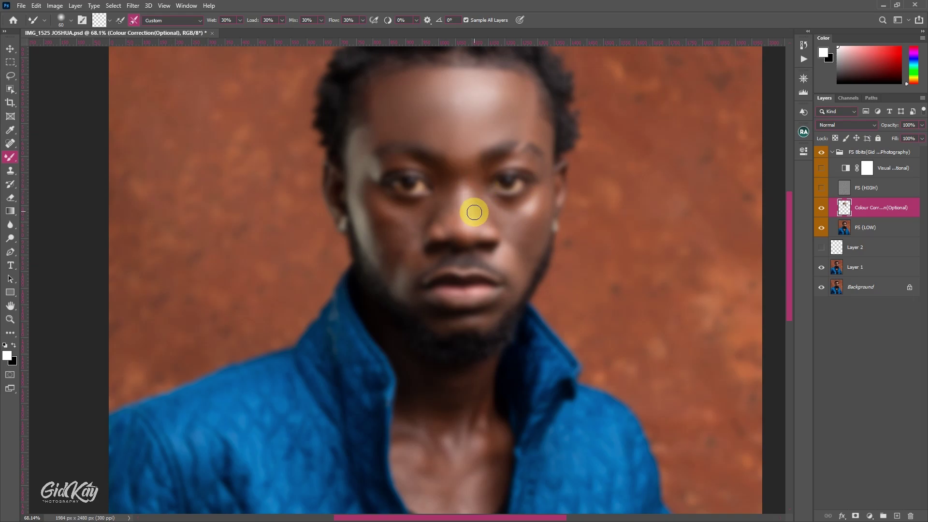
left_click_drag(474, 211, 464, 175)
key("bracketleft")
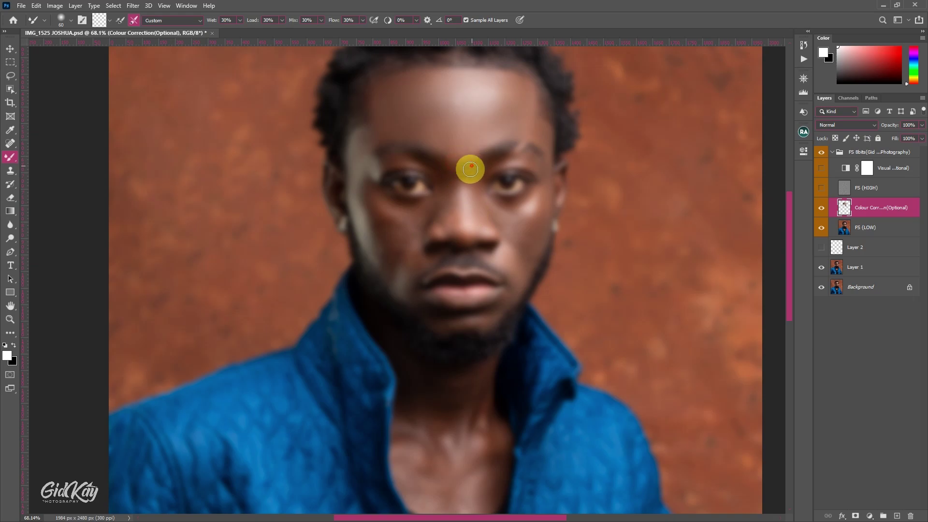
key("bracketright")
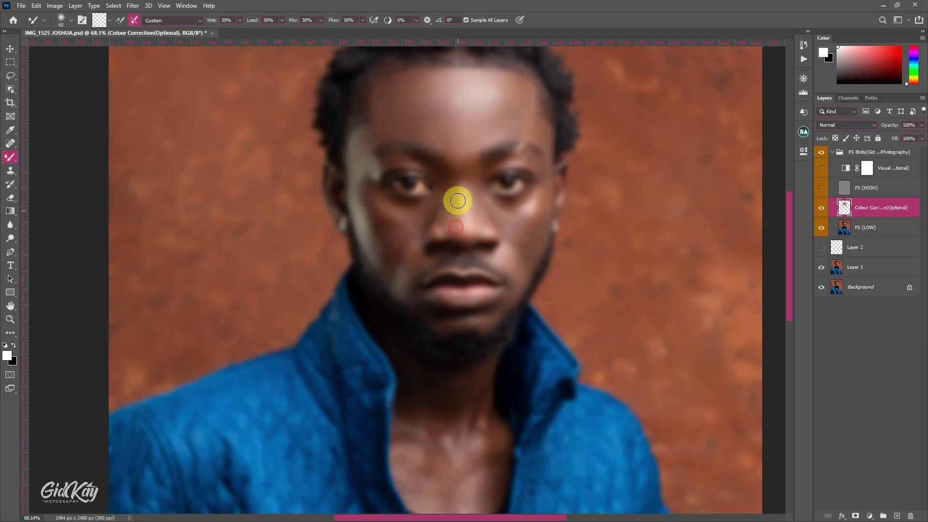
- Smooth the picture-left side of the nose from the nostril upwards with the Mixer Brush reduced to about 40 px
key("bracketleft")
key("bracketleft")
left_click_drag(450, 228, 452, 192)
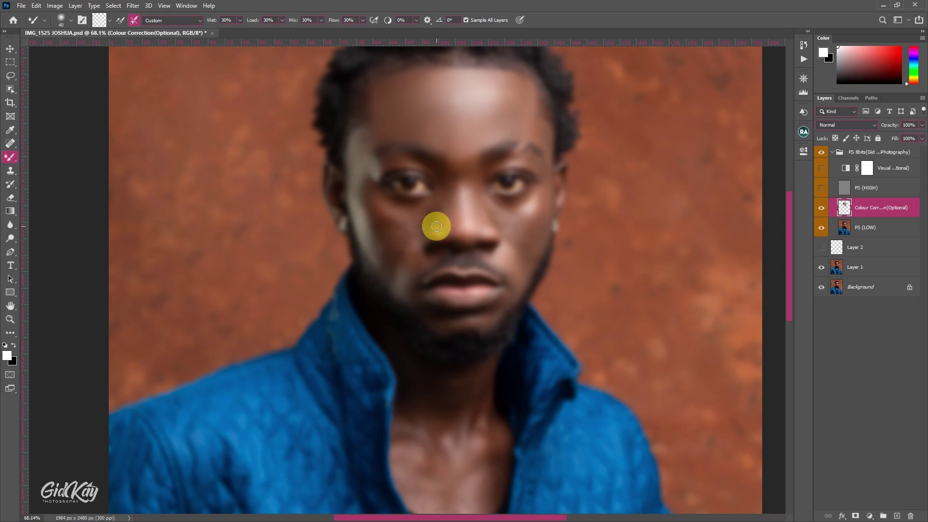
scroll(441, 193, "down", 2)
scroll(439, 183, "up", 3)
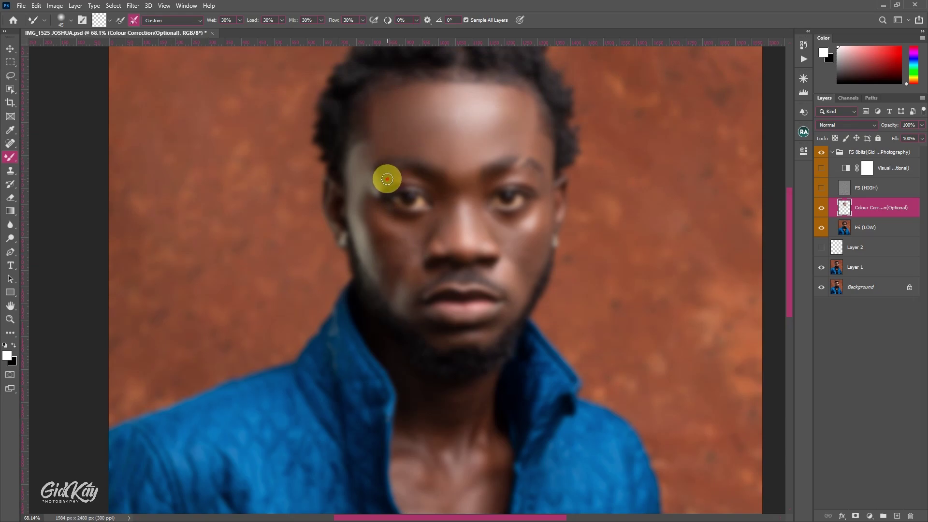
- Blend the skin from the outer end of the picture-left eyebrow down to the upper cheek with the Mixer Brush at 45 to 70 px
mouse_move(387, 179)
left_mouse_down()
mouse_move(431, 191)
mouse_move(434, 210)
mouse_move(407, 228)
mouse_move(382, 210)
mouse_move(411, 222)
mouse_move(429, 211)
mouse_move(421, 254)
mouse_move(385, 221)
mouse_move(403, 257)
mouse_move(388, 234)
mouse_move(394, 262)
mouse_move(377, 239)
mouse_move(394, 272)
mouse_move(384, 246)
left_mouse_up()
key("bracketright")
key("]")
key("]")
key("bracketright")
key("bracketleft")
key("bracketleft")
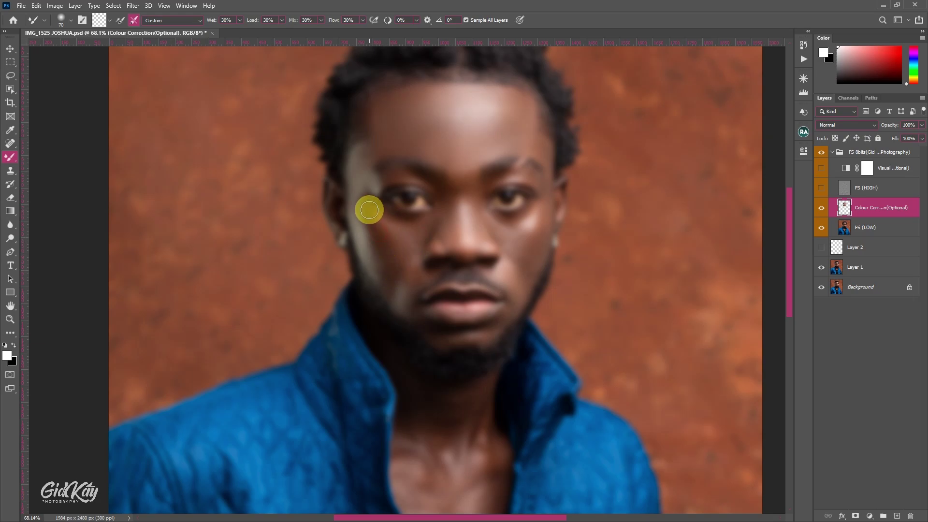
- Smooth the picture-left cheek between the temple highlight, nose and mouth corner with the Mixer Brush at about 50 to 70 px
mouse_move(369, 209)
left_mouse_down()
mouse_move(387, 229)
mouse_move(368, 195)
mouse_move(383, 213)
mouse_move(424, 219)
mouse_move(415, 233)
mouse_move(372, 233)
mouse_move(374, 224)
mouse_move(394, 267)
mouse_move(378, 246)
mouse_move(393, 295)
mouse_move(387, 273)
mouse_move(393, 284)
mouse_move(406, 281)
mouse_move(401, 300)
mouse_move(409, 293)
mouse_move(419, 318)
mouse_move(394, 298)
mouse_move(411, 253)
mouse_move(409, 281)
mouse_move(415, 265)
mouse_move(425, 278)
mouse_move(438, 274)
mouse_move(414, 282)
left_mouse_up()
key("]")
key("]")
key("bracketleft")
key("bracketleft")
scroll(414, 282, "up", 1)
key("bracketleft")
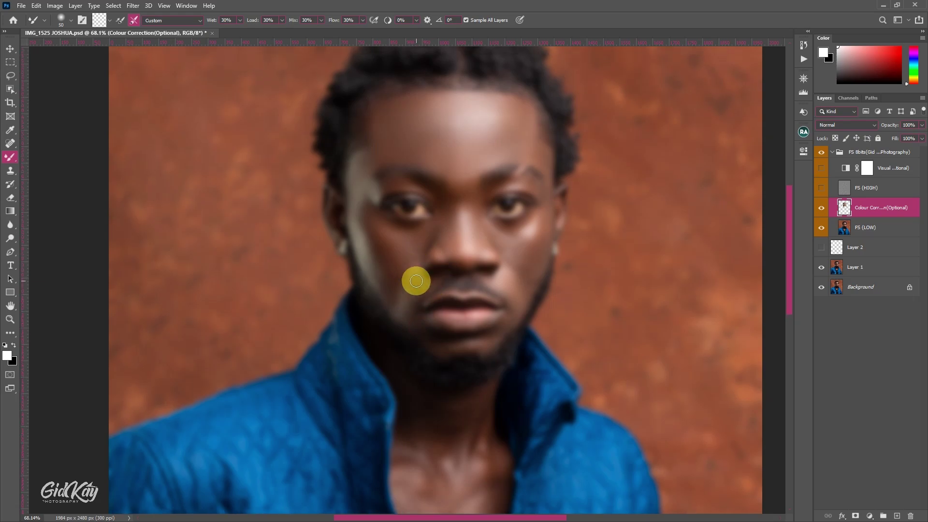
scroll(416, 281, "up", 3)
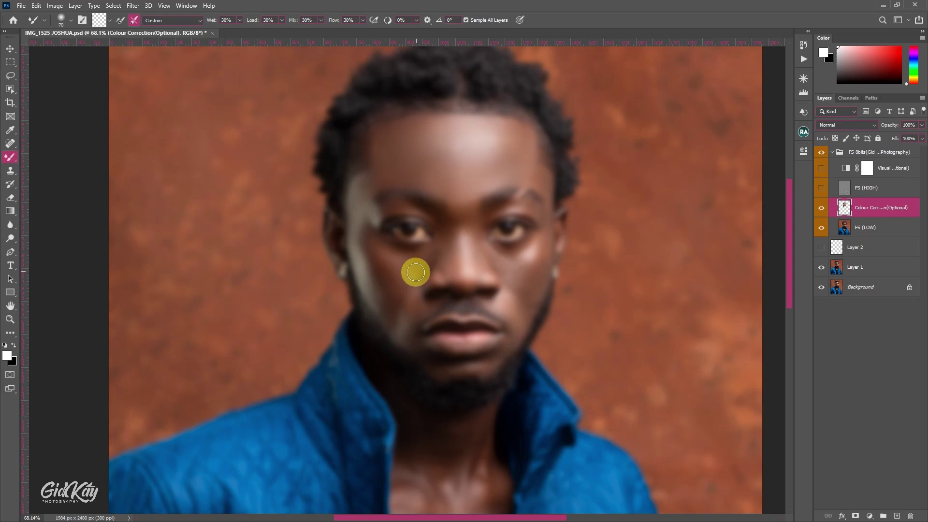
mouse_move(419, 265)
left_mouse_down()
mouse_move(436, 243)
mouse_move(431, 257)
left_mouse_up()
- Even out the upper lip area beneath the nose and around the picture-left mouth corner with the Mixer Brush at about 40 px
key("bracketleft")
key("bracketleft")
left_click_drag(444, 305, 454, 302)
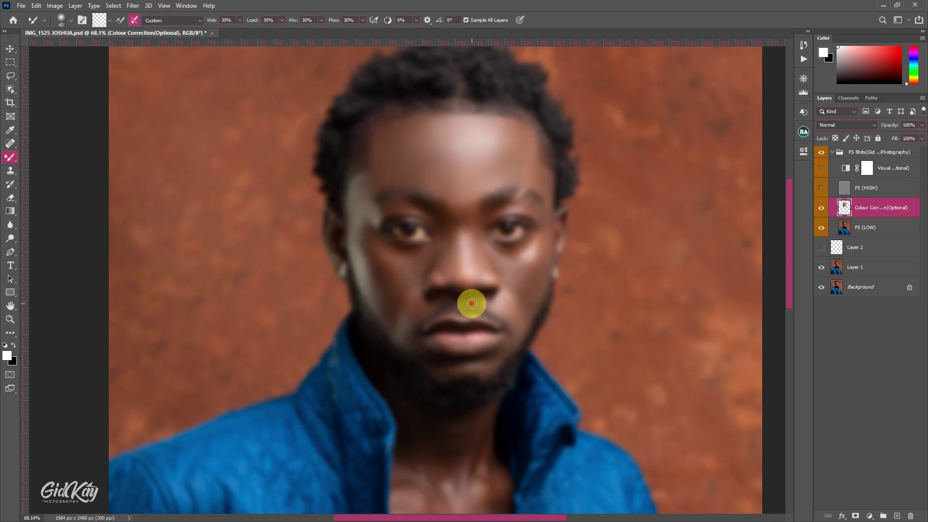
key("bracketright")
mouse_move(482, 300)
left_mouse_down()
mouse_move(504, 298)
mouse_move(516, 337)
mouse_move(512, 326)
mouse_move(487, 356)
mouse_move(441, 363)
mouse_move(409, 334)
mouse_move(426, 348)
left_mouse_up()
- Blend the picture-left jaw edge and the chin area below the lower lip with the Mixer Brush at 60 px
scroll(514, 336, "down", 1)
key("bracketright")
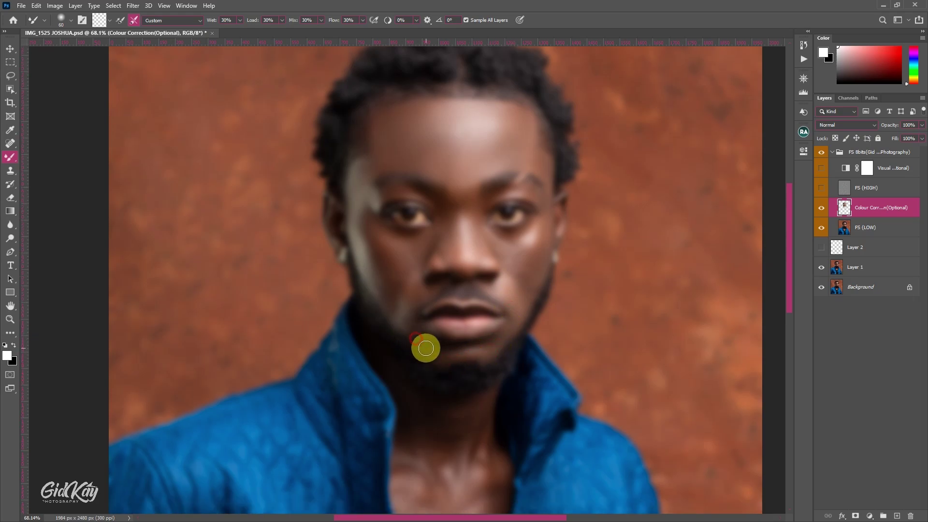
mouse_move(399, 318)
left_mouse_down()
mouse_move(426, 349)
mouse_move(458, 353)
mouse_move(502, 339)
left_mouse_up()
key("bracketleft")
key("bracketleft")
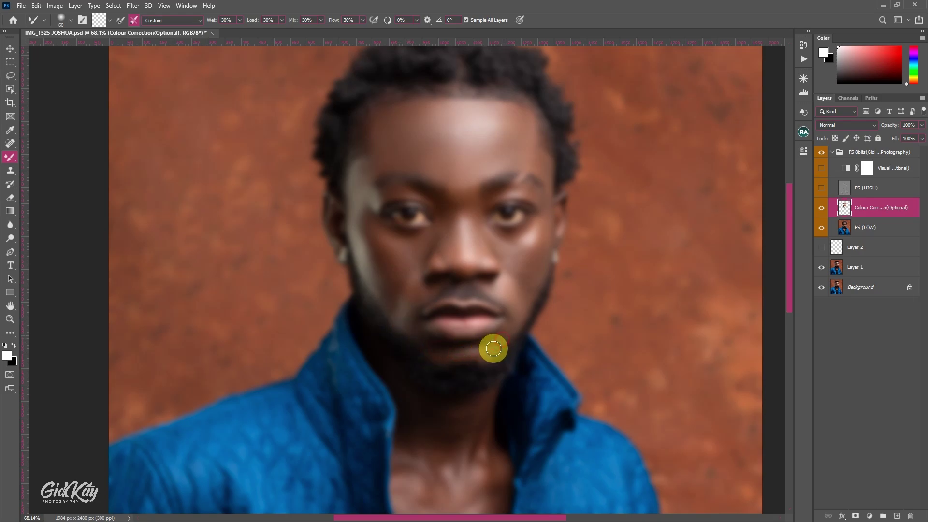
- Touch up the picture-left temple at 70 px and the skin under the picture-right eye at 30 px with the Mixer Brush
scroll(524, 313, "up", 3)
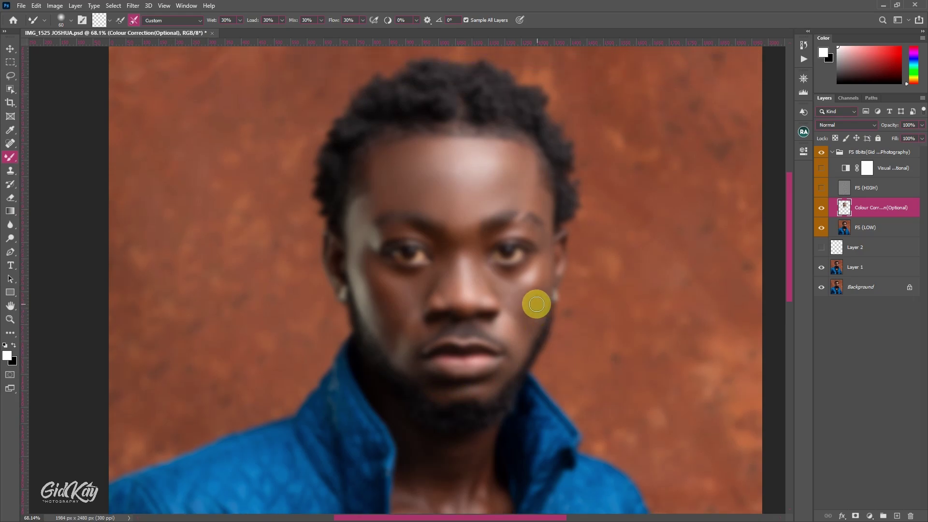
key("bracketleft")
key("bracketleft")
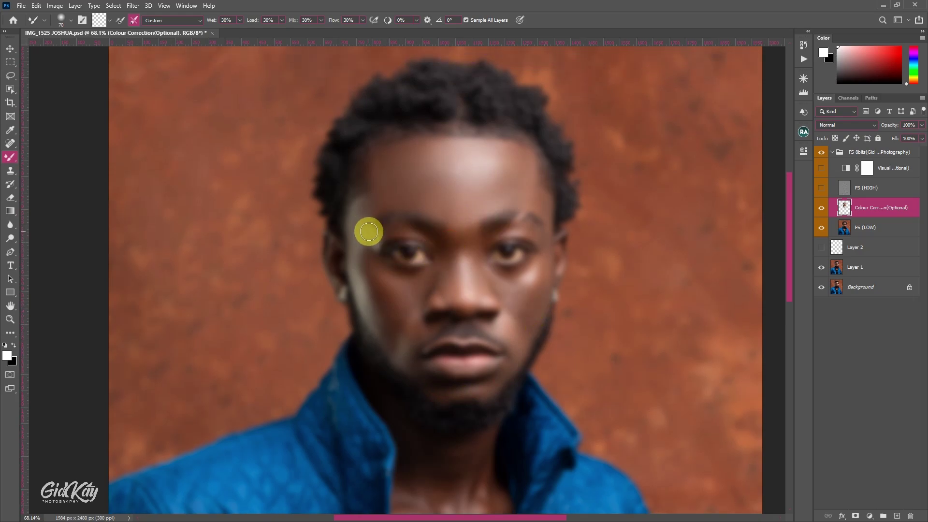
key("bracketleft")
scroll(464, 232, "down", 2)
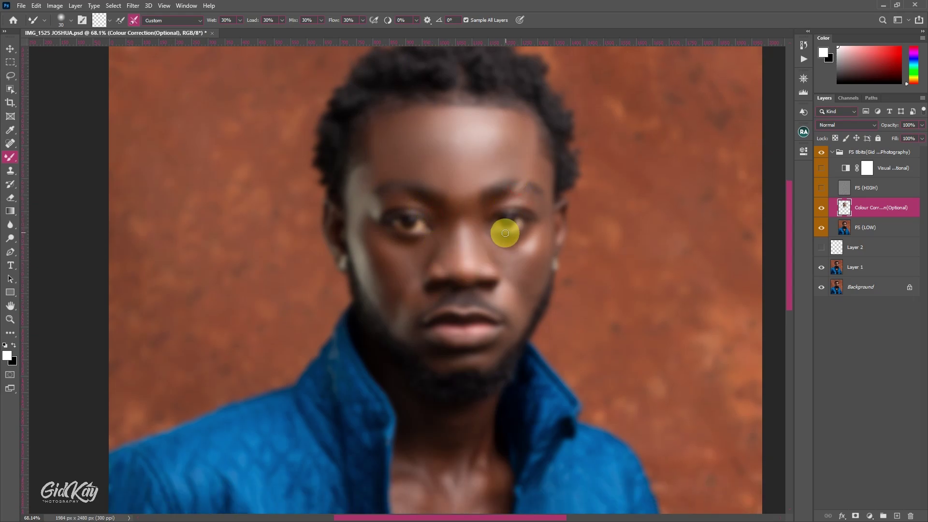
- Show the FS (HIGH) layer and toggle the colour correction layer's visibility repeatedly to compare the face before and after
scroll(503, 241, "down", 1)
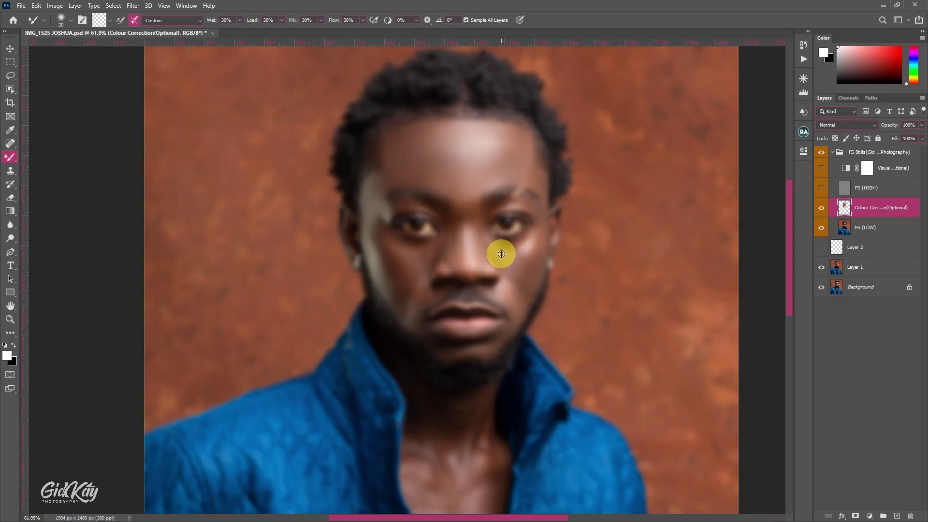
left_click(822, 190)
scroll(518, 272, "down", 1)
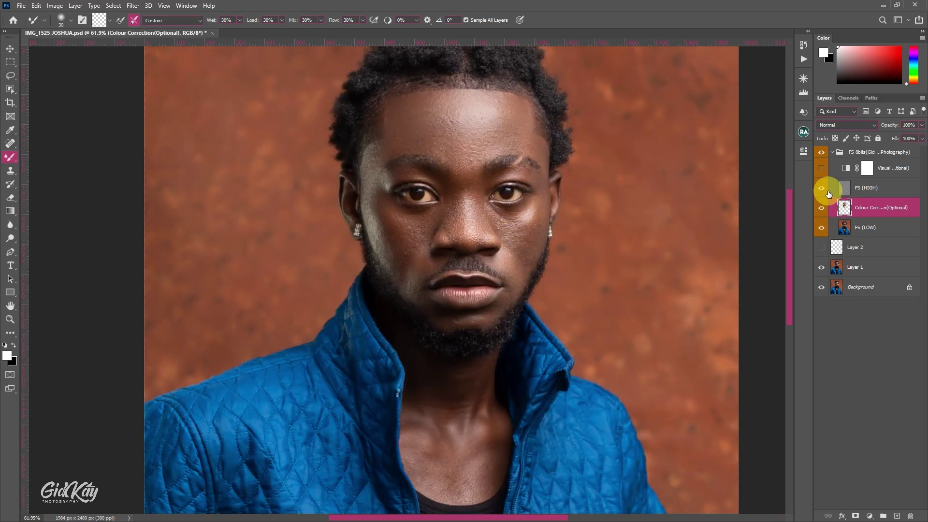
left_click(822, 208)
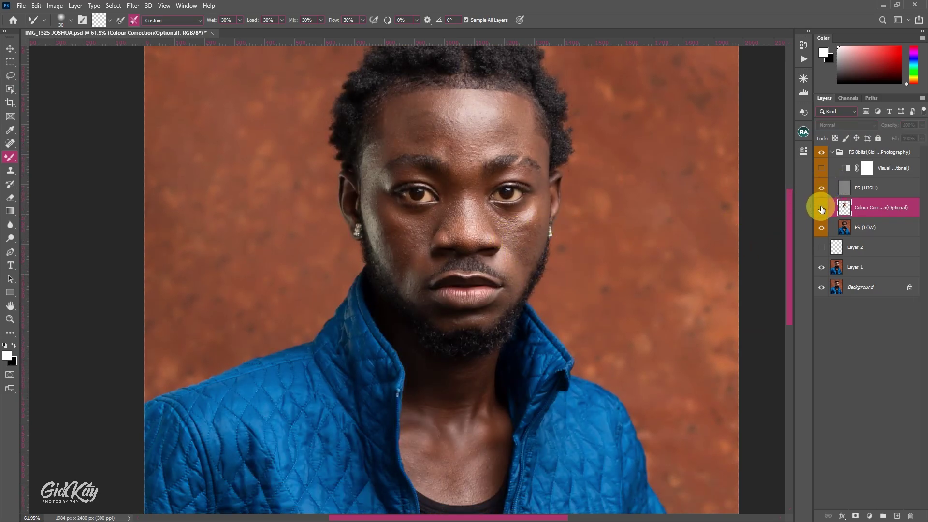
left_click(821, 209)
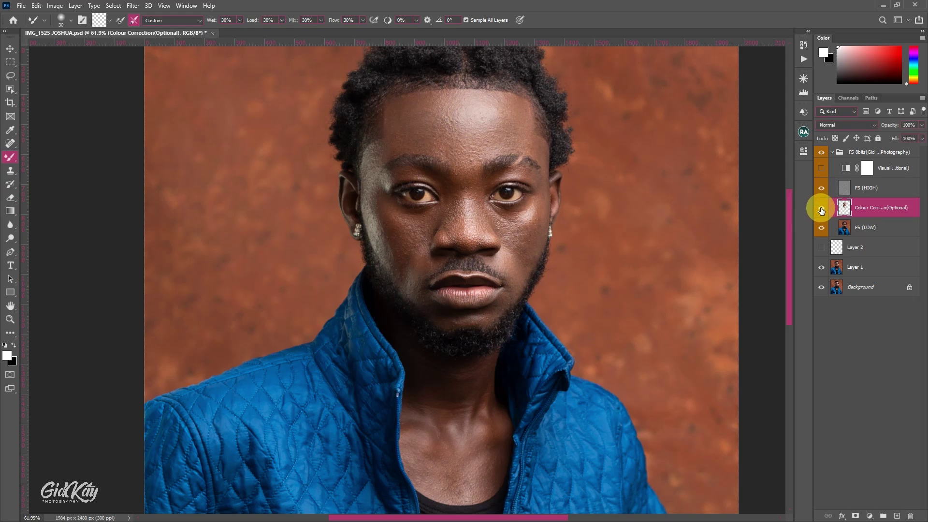
left_click(821, 208)
left_click(821, 208)
left_click(821, 209)
left_click(821, 208)
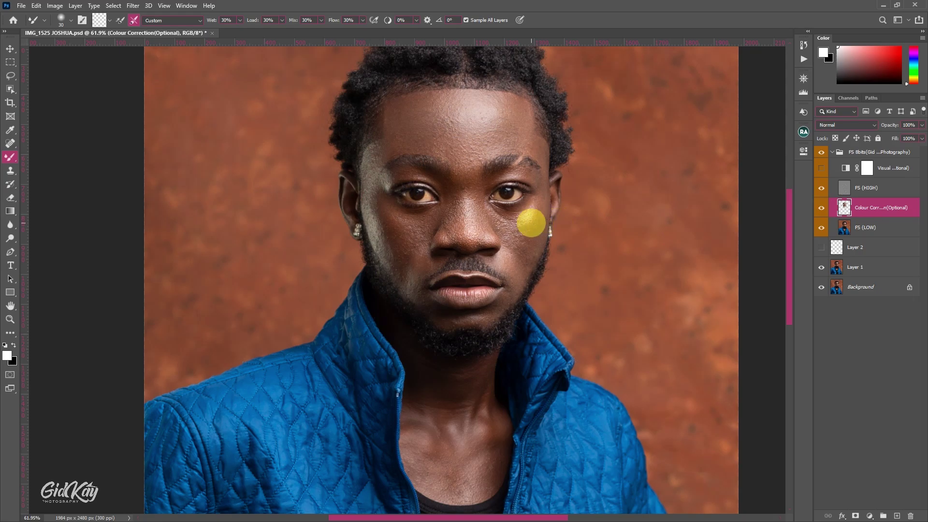
scroll(532, 223, "down", 5)
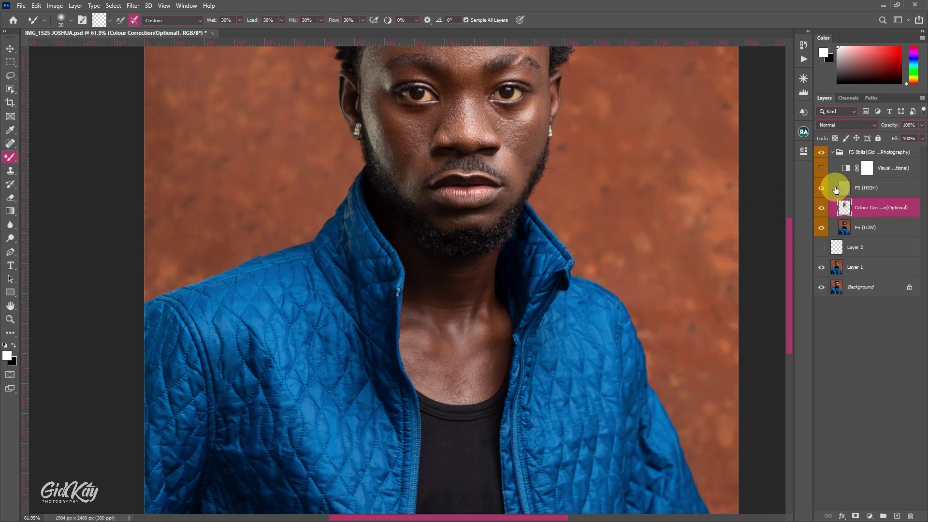
- Hide the FS (HIGH) layer and blend the neck below the beard with the Mixer Brush at about 50 to 80 px
left_click(821, 187)
scroll(632, 251, "down", 3)
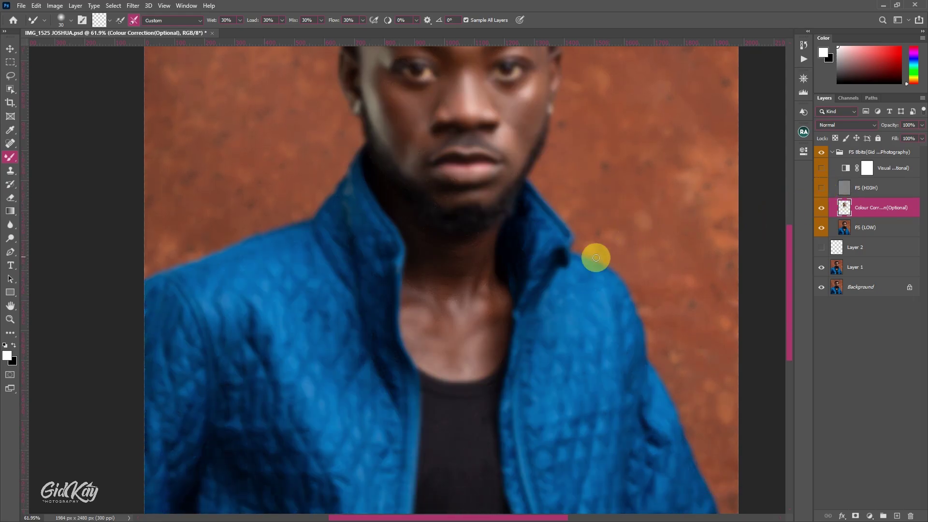
scroll(538, 282, "down", 3)
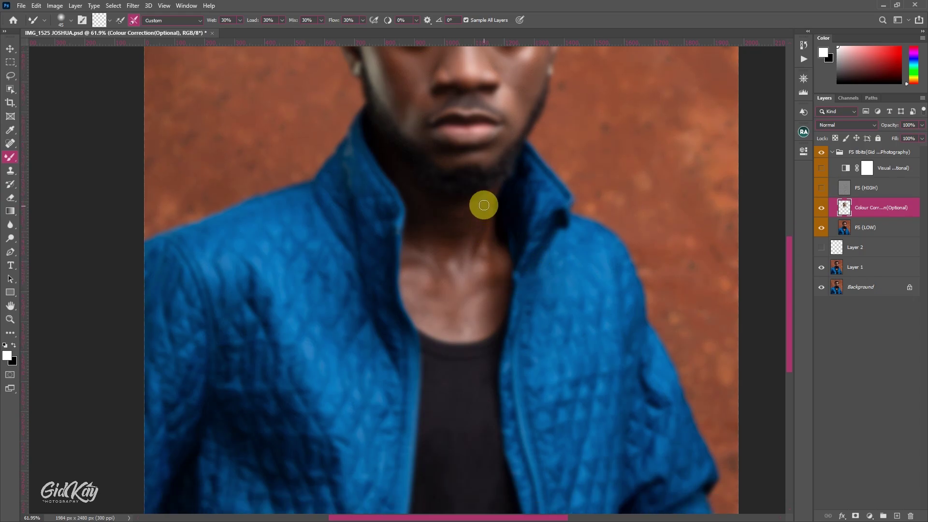
key("bracketright")
key("bracketright")
key("bracketright")
key("bracketright")
key("bracketright")
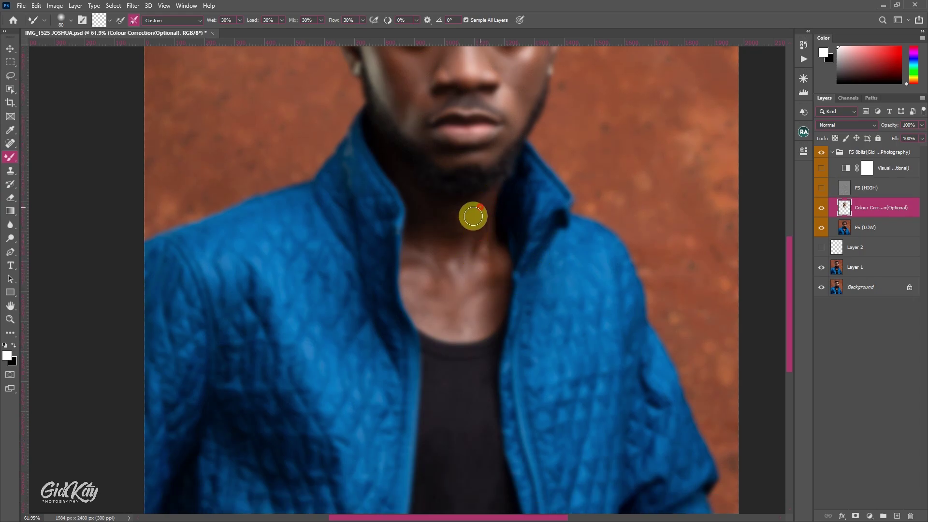
key("bracketleft")
key("bracketleft")
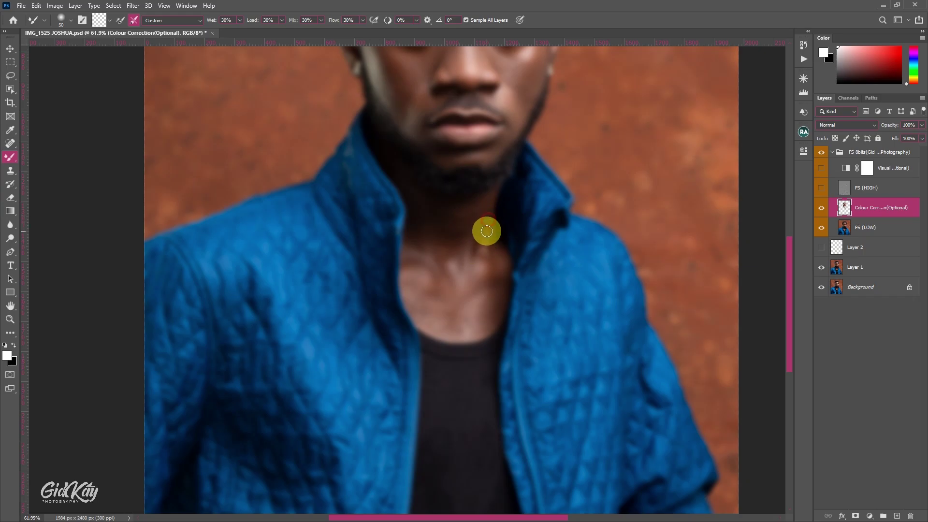
left_click_drag(485, 227, 481, 254)
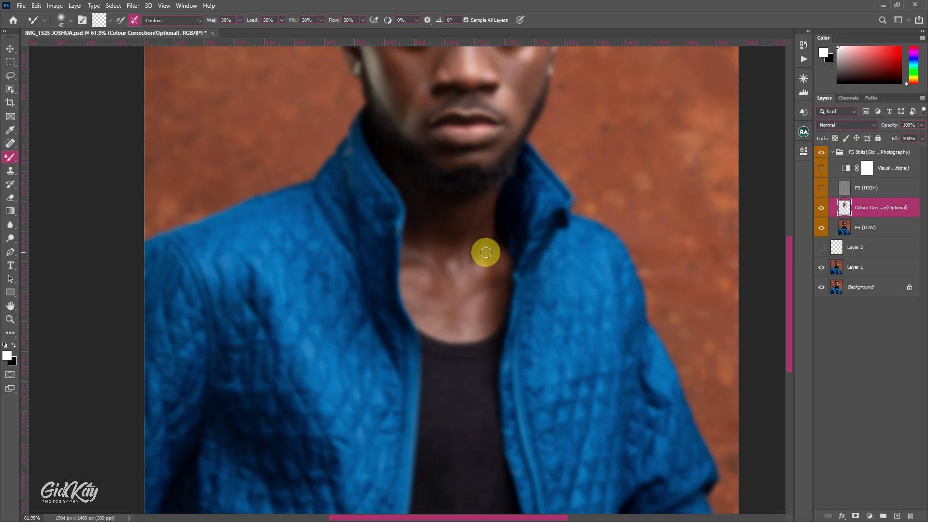
- Smooth the picture-right side of the neck down to the collarbone with the Mixer Brush, enlarging it to 80 px
scroll(487, 233, "down", 3)
key("bracketright")
key("bracketright")
mouse_move(490, 195)
left_mouse_down()
mouse_move(464, 260)
mouse_move(484, 225)
left_mouse_up()
key("bracketright")
key("bracketright")
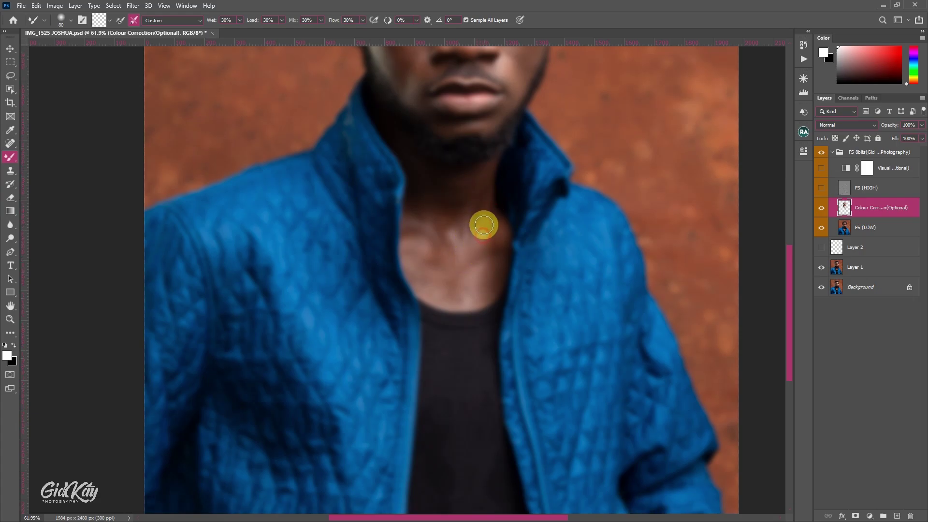
left_click(493, 224)
- Blend the picture-right upper chest beside the jacket opening with the Mixer Brush, enlarging it to 100 px
key("bracketright")
key("bracketright")
key("bracketright")
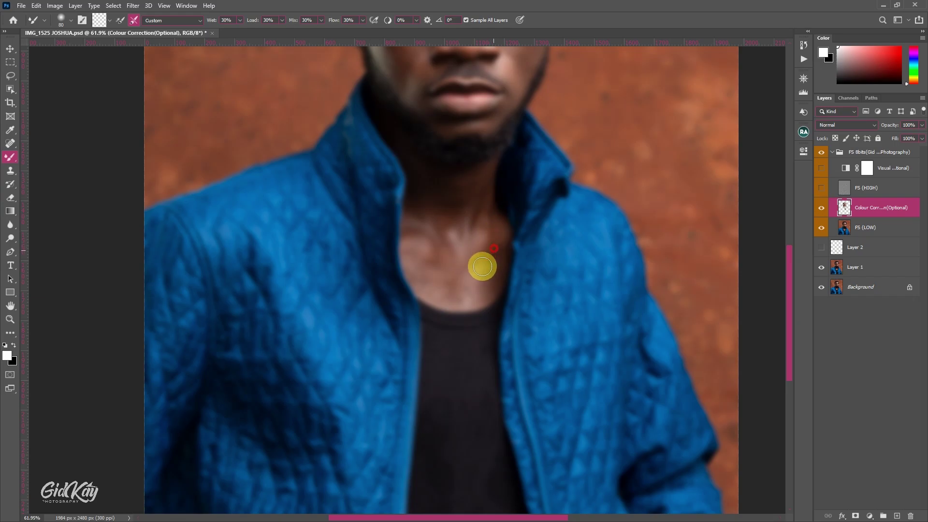
left_click(494, 250)
key("bracketright")
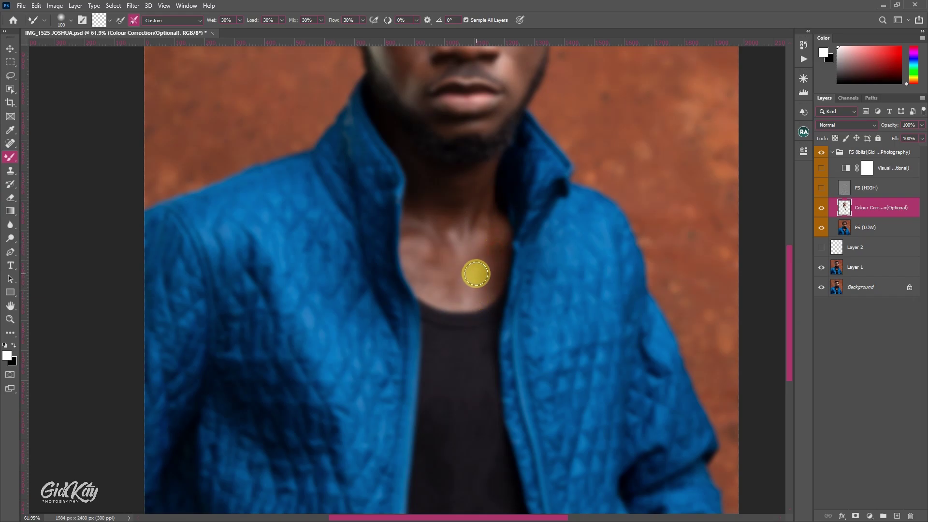
- Even out the centre of the chest down to the black shirt's neckline with the Mixer Brush at about 90 px
left_click(475, 260)
key("bracketleft")
key("bracketleft")
left_click(461, 287)
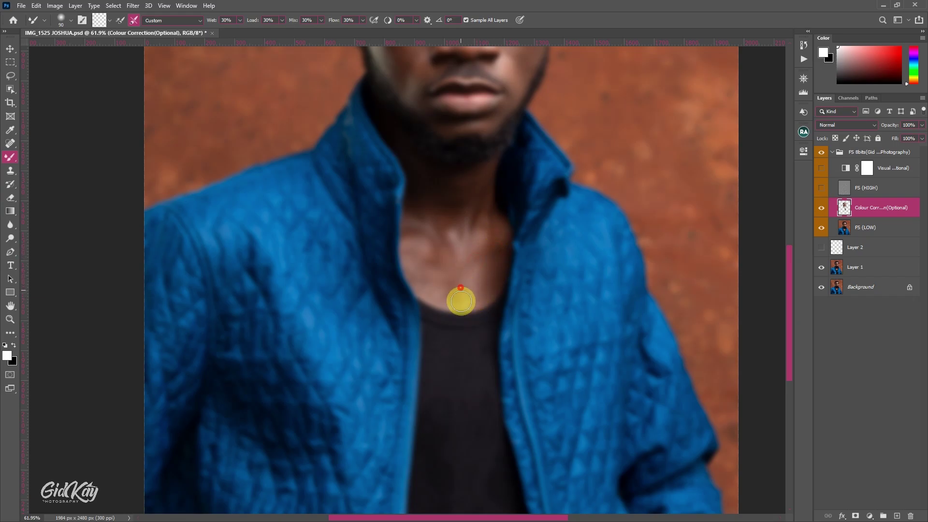
key("bracketright")
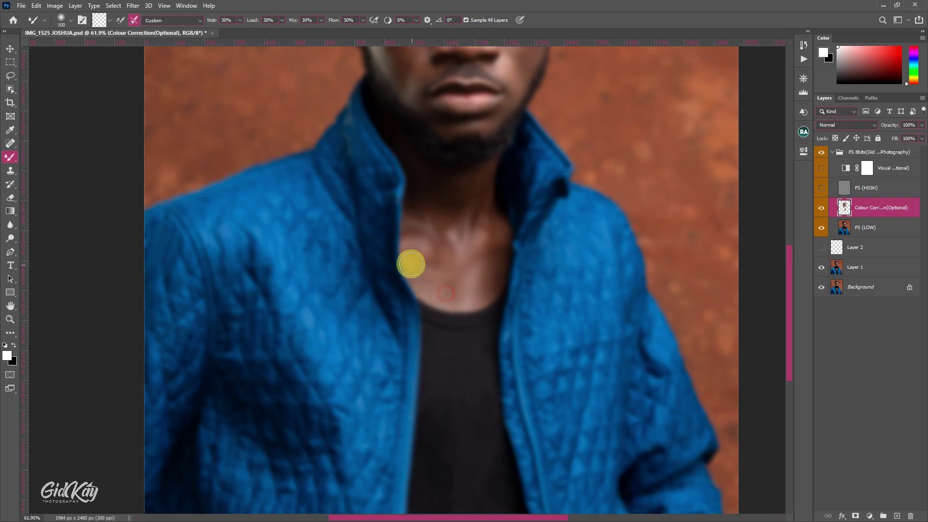
- Smooth the picture-left chest and collarbone area beside the jacket collar with the Mixer Brush, starting at 100 px and reducing it
left_click(421, 266)
left_click(415, 248)
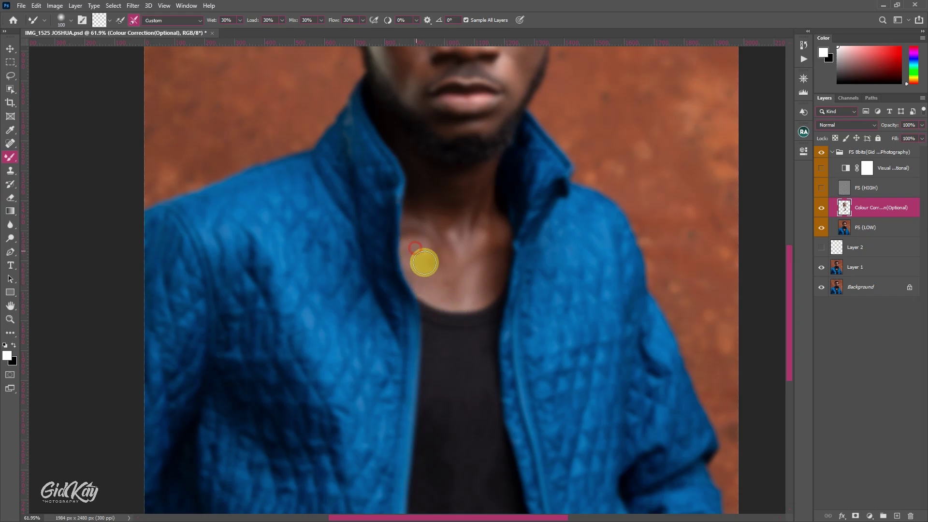
key("bracketleft")
key("bracketleft")
key("bracketleft")
key("bracketleft")
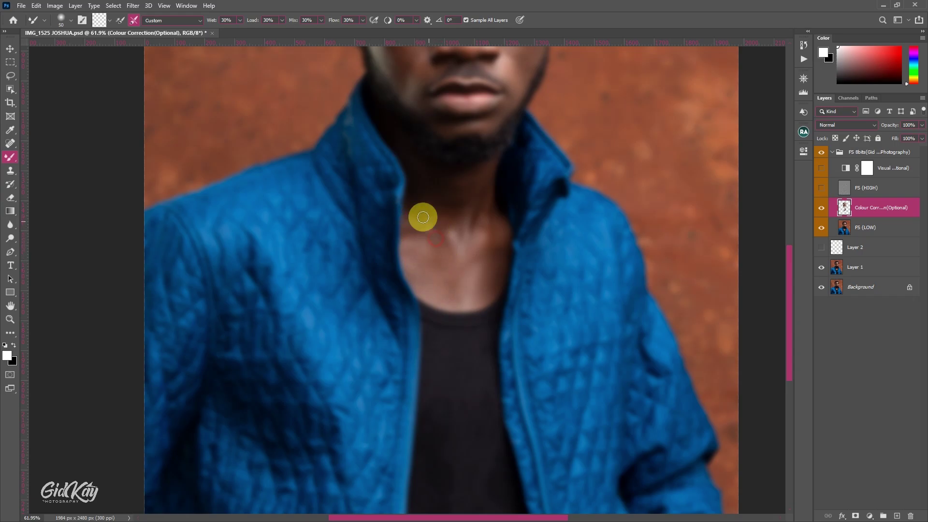
- Blend the base of the throat and the hollow between the collarbones with the Mixer Brush at about 45 to 60 px
key("bracketright")
left_click(443, 218)
key("bracketleft")
key("bracketleft")
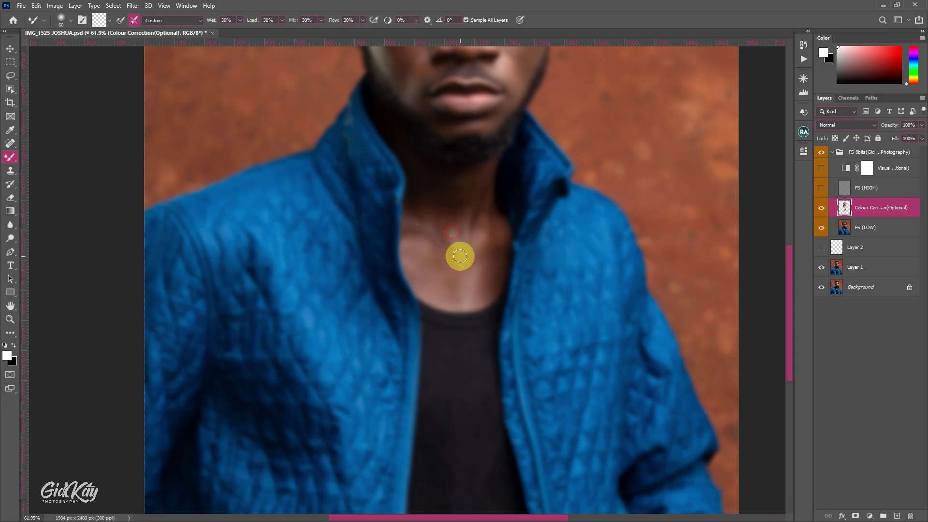
mouse_move(444, 241)
left_mouse_down()
mouse_move(454, 248)
mouse_move(460, 221)
left_mouse_up()
key("bracketright")
key("bracketright")
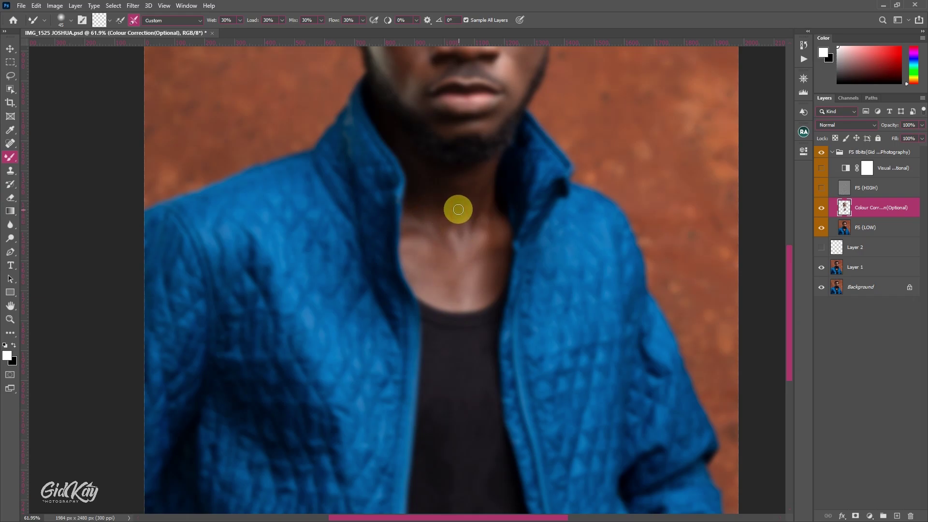
scroll(458, 212, "down", 3)
scroll(438, 216, "up", 4)
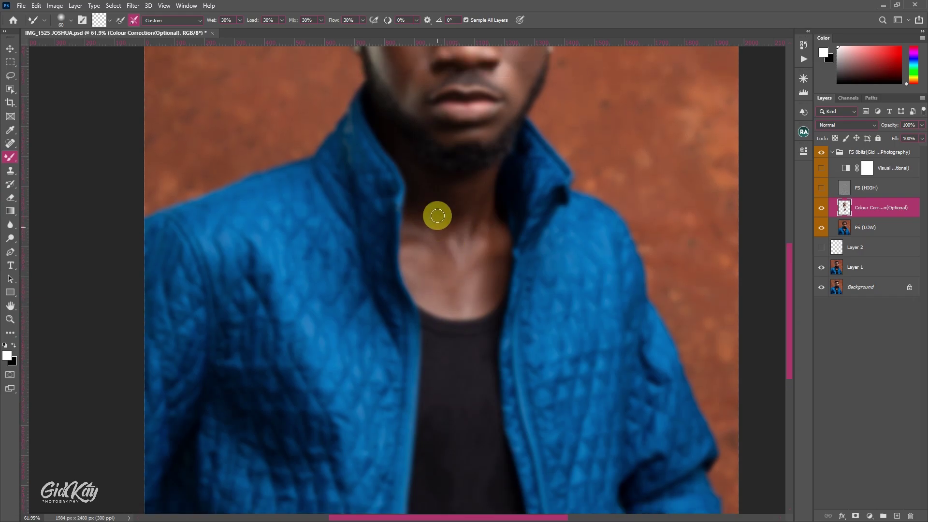
- Finish blending the picture-left base of the throat with the Mixer Brush at about 70 px, and show the FS (HIGH) layer again
left_click_drag(420, 216, 455, 228)
scroll(477, 243, "up", 3)
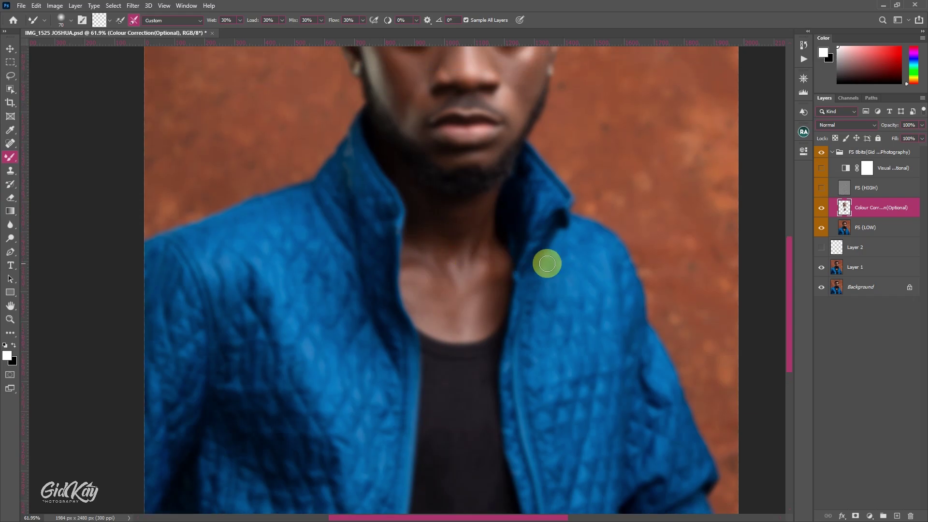
left_click(821, 187)
scroll(582, 312, "up", 3)
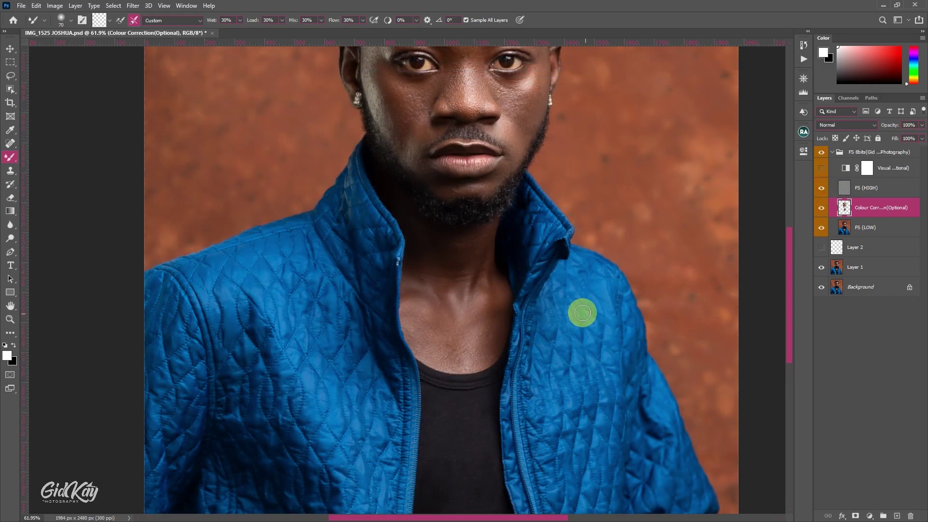
scroll(536, 289, "up", 4)
scroll(516, 269, "down", 3)
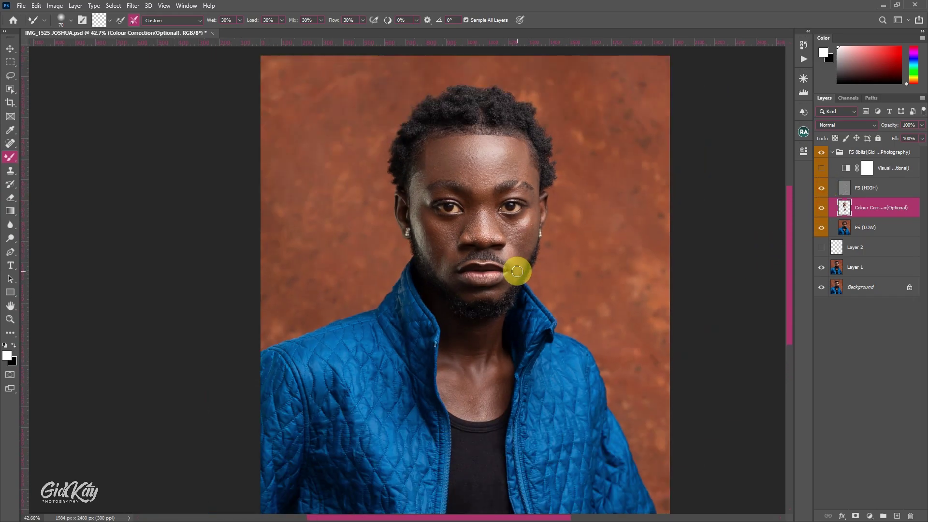
- Compare the whole portrait with and without the colour correction layer in an enlarged Navigator preview
left_click(804, 79)
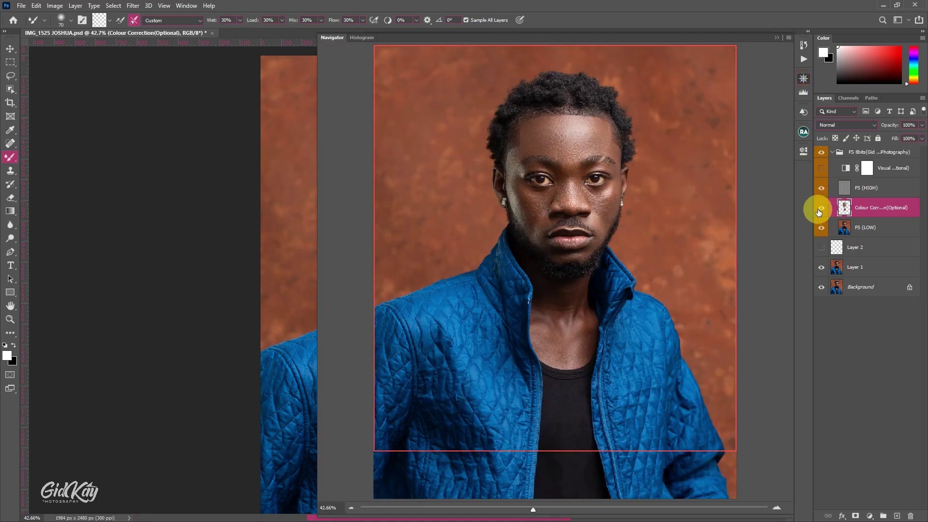
left_click(821, 208)
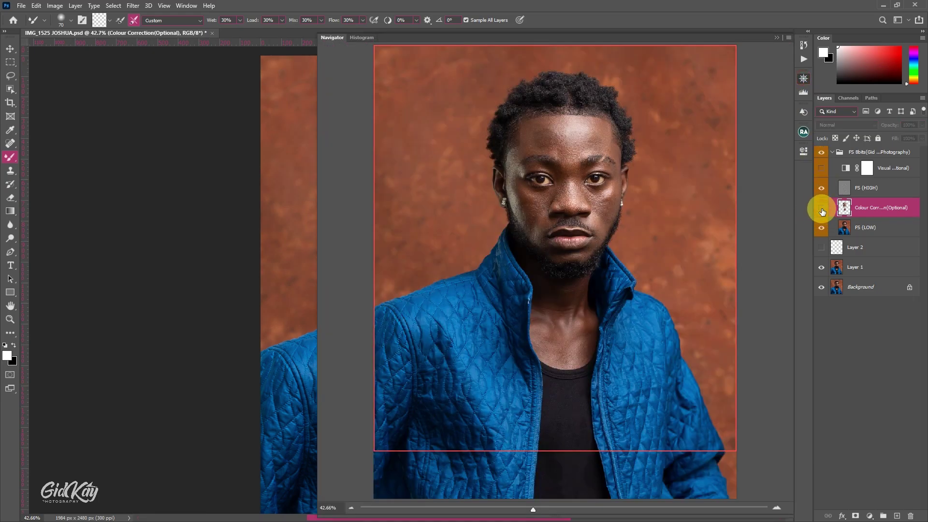
left_click(822, 209)
left_click(822, 208)
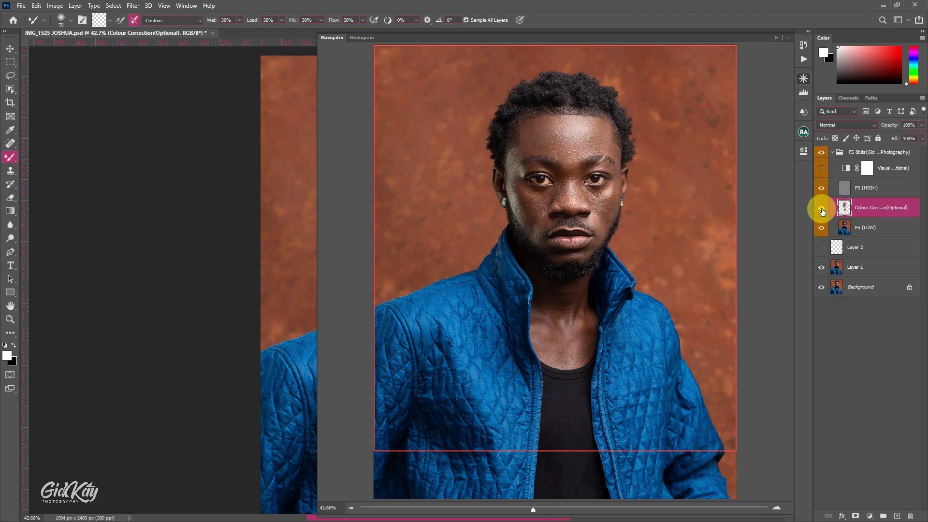
left_click(822, 209)
left_click(822, 209)
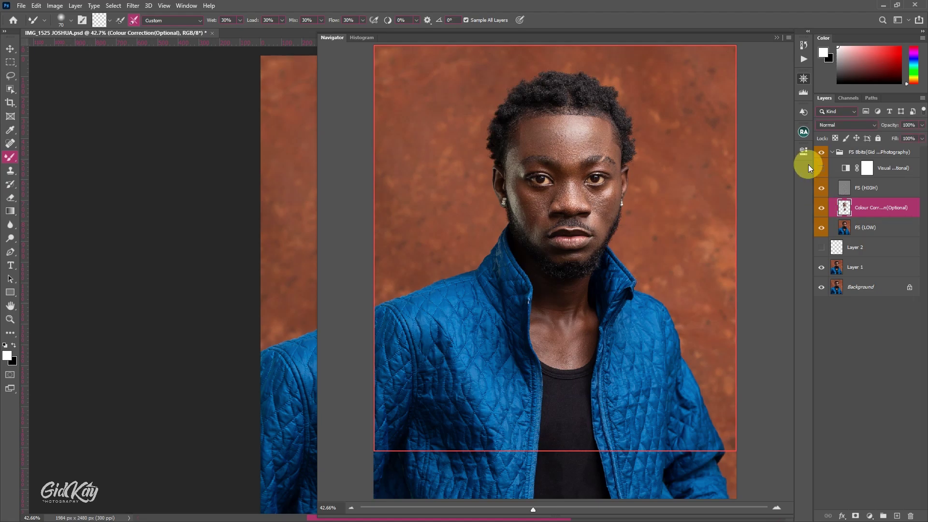
left_click(778, 36)
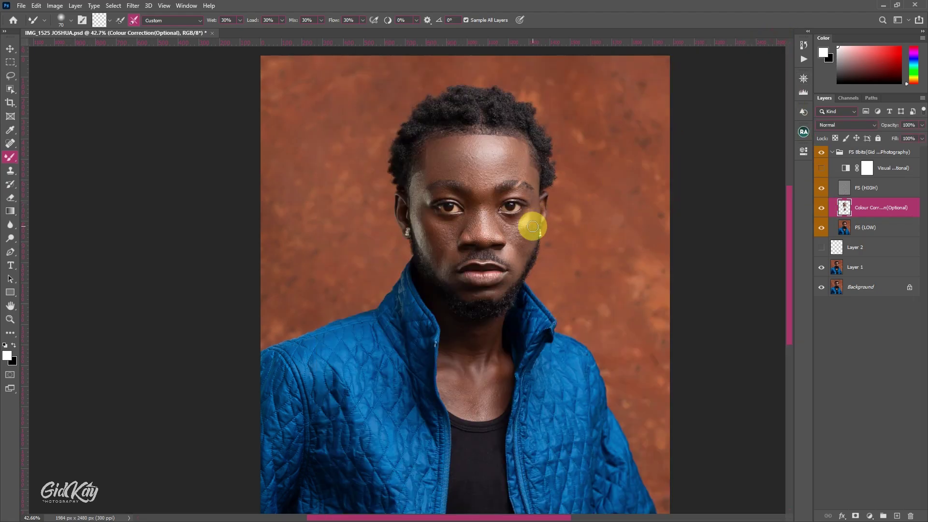
- Select the forehead between hairline and eyebrows with the Lasso at 18 px feather, and refine the selection's lower edge above the brows
scroll(420, 147, "up", 2)
scroll(507, 171, "up", 1)
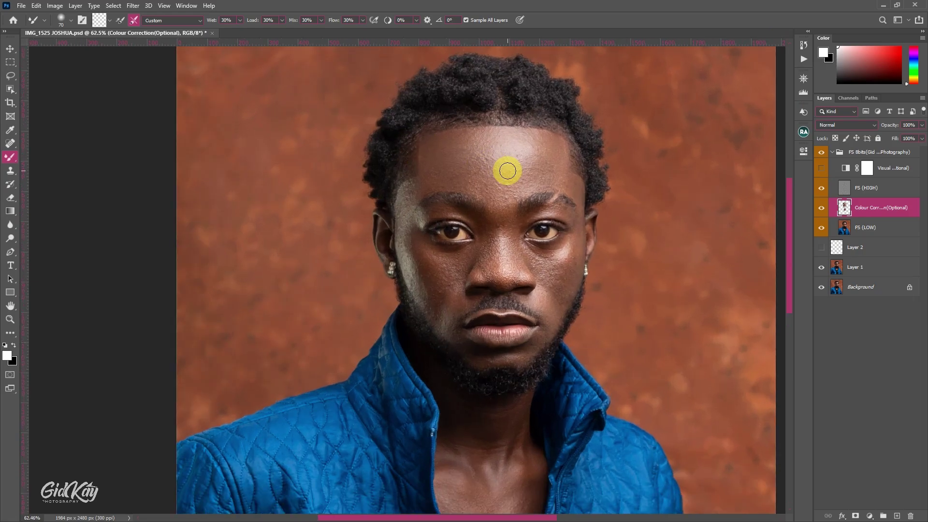
left_click(10, 76)
scroll(552, 147, "down", 1)
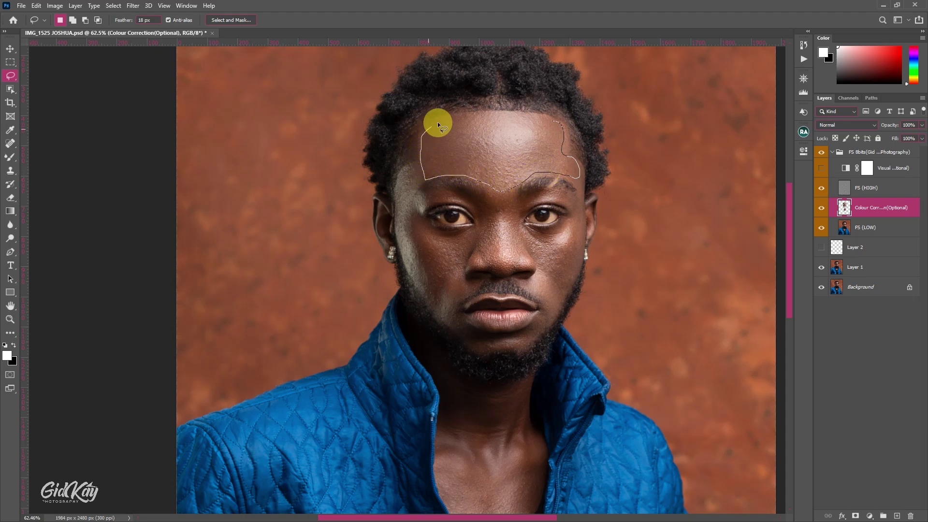
mouse_move(439, 124)
left_mouse_down()
mouse_move(529, 126)
mouse_move(465, 127)
left_mouse_up()
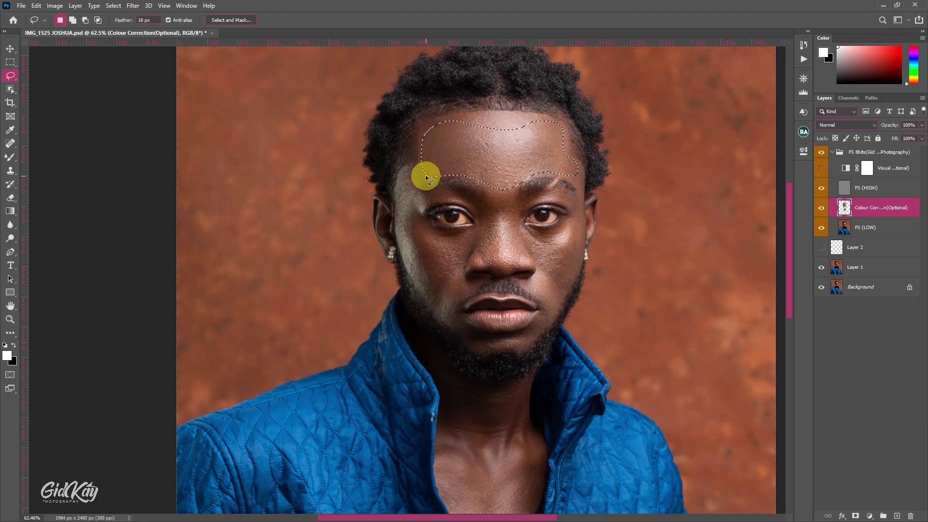
left_click_drag(425, 180, 455, 177)
mouse_move(372, 174)
left_mouse_down()
mouse_move(390, 186)
mouse_move(482, 183)
mouse_move(504, 193)
mouse_move(557, 185)
mouse_move(526, 180)
left_mouse_up()
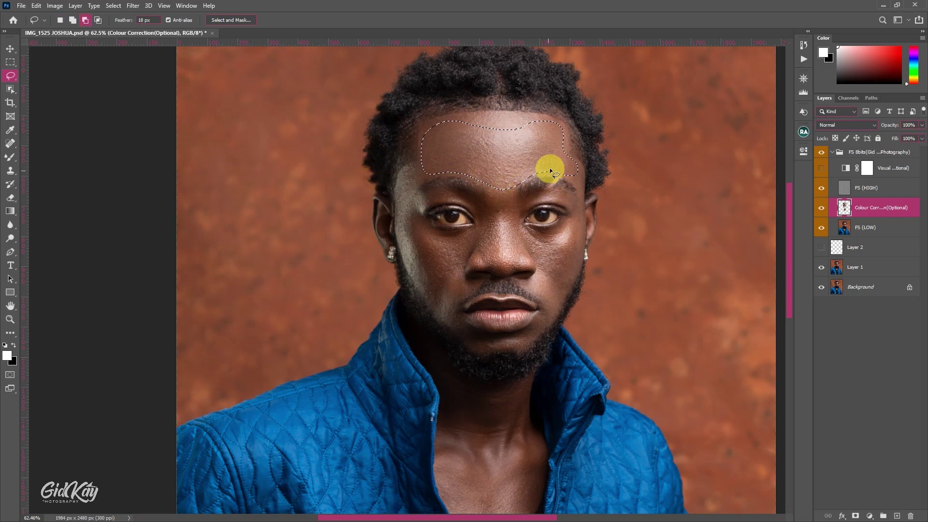
- Apply a blur filter to the selected forehead area on the colour correction layer
left_click(135, 6)
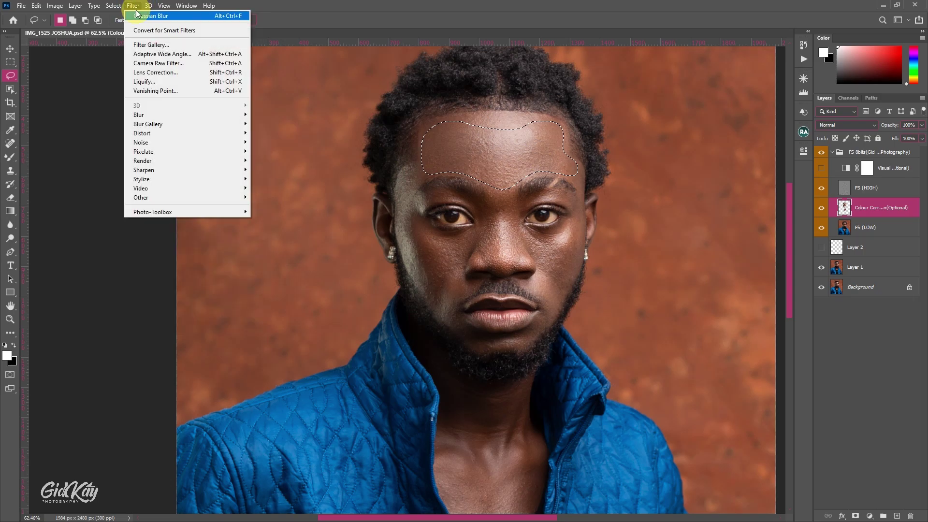
mouse_move(168, 116)
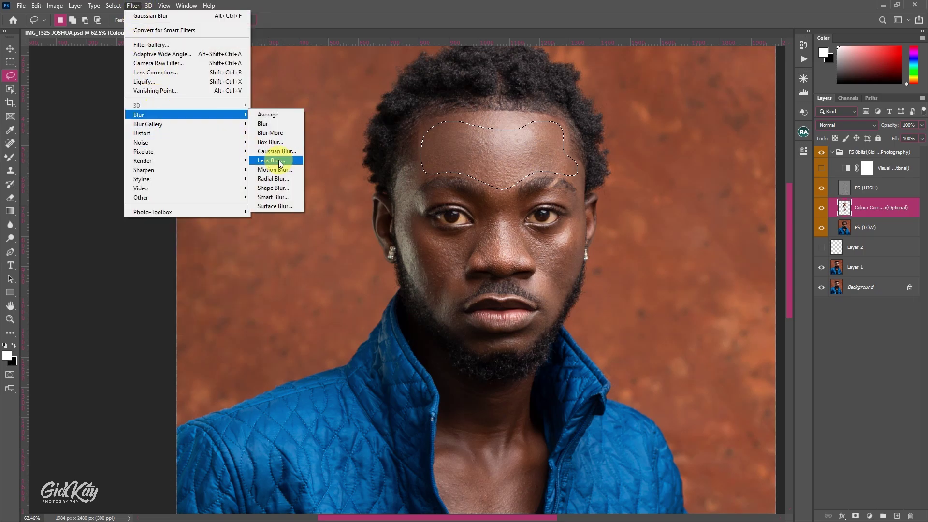
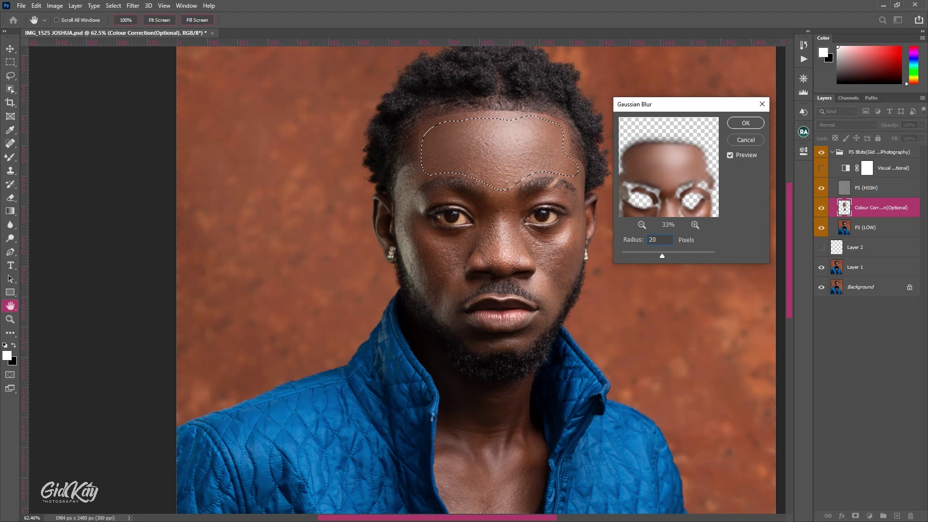
- Apply the Gaussian Blur to the forehead with a 20 px radius and clear the selection
key("Return")
left_click(594, 78)
scroll(591, 83, "down", 3)
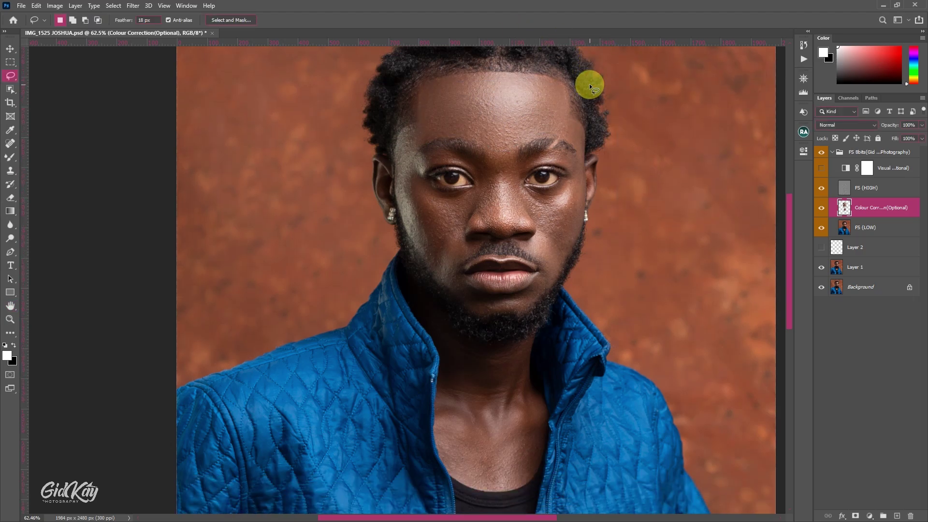
- Lasso the lit picture-left side of the face from temple to jaw at 18 px feather, and apply Gaussian Blur to it
scroll(585, 91, "up", 2)
scroll(578, 111, "up", 3)
scroll(577, 113, "down", 3)
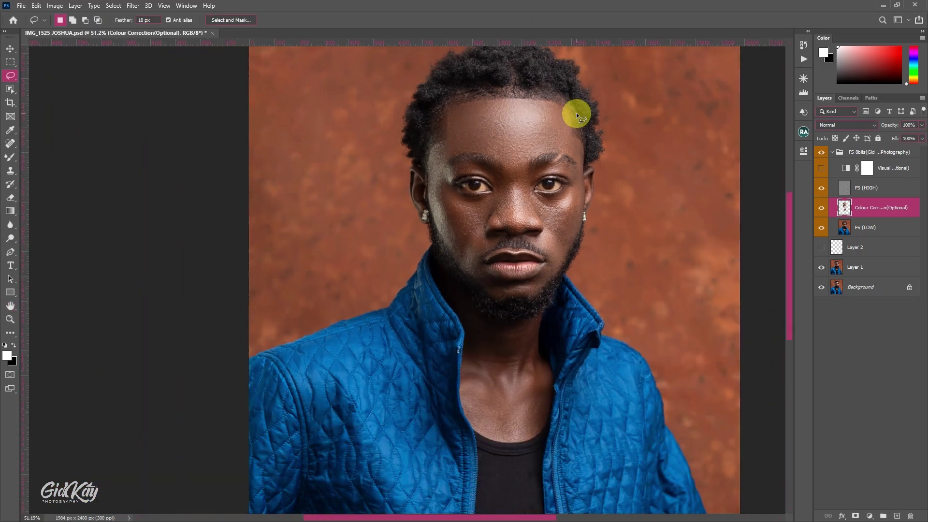
scroll(513, 164, "up", 2)
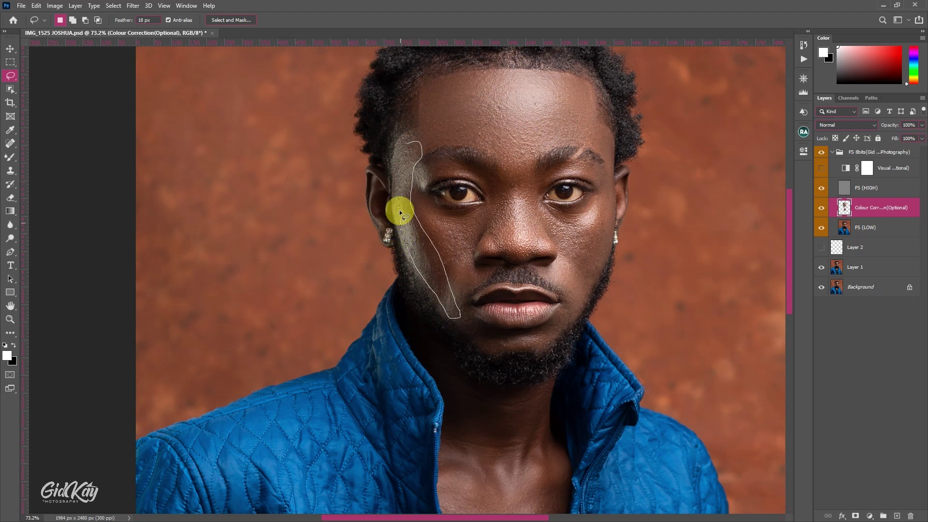
left_click_drag(399, 167, 403, 162)
right_click(402, 162)
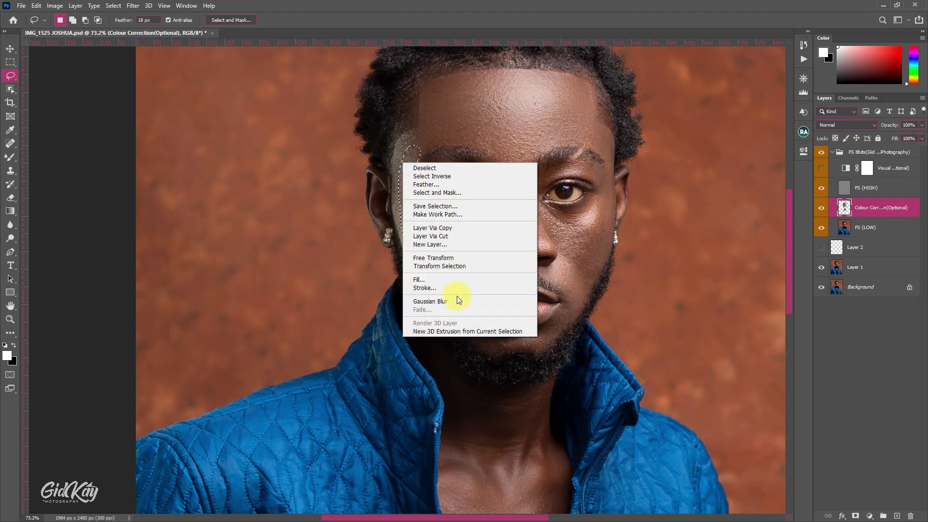
left_click(457, 300)
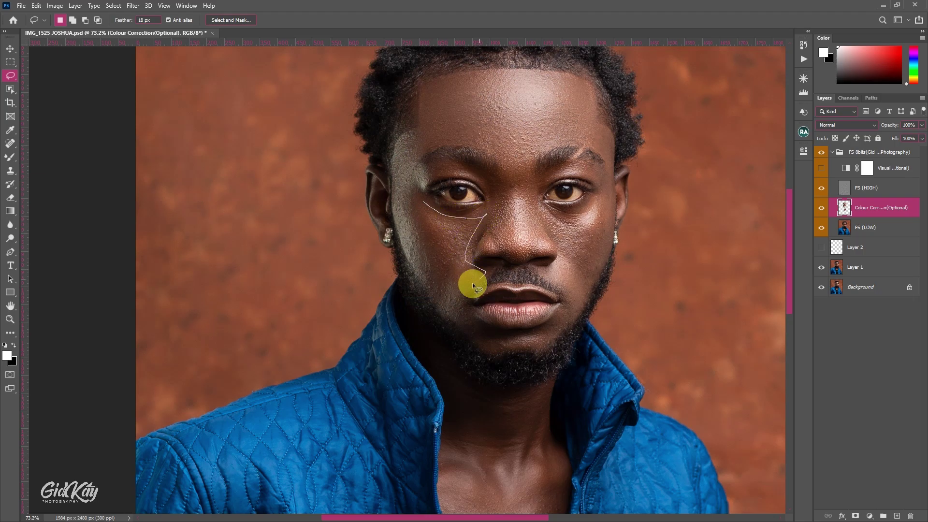
- Lasso the picture-left cheek between the eye and the mouth corner, and apply Gaussian Blur to it
left_click_drag(434, 240, 418, 206)
right_click(418, 206)
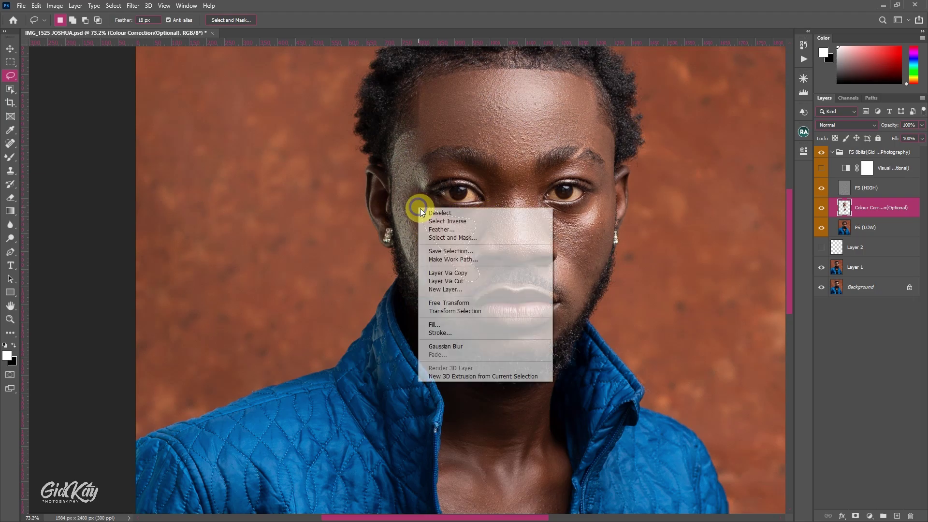
left_click(473, 346)
- Fade the picture-left cheek's Gaussian Blur to a little under half opacity in Normal mode, and clear the selection
right_click(468, 230)
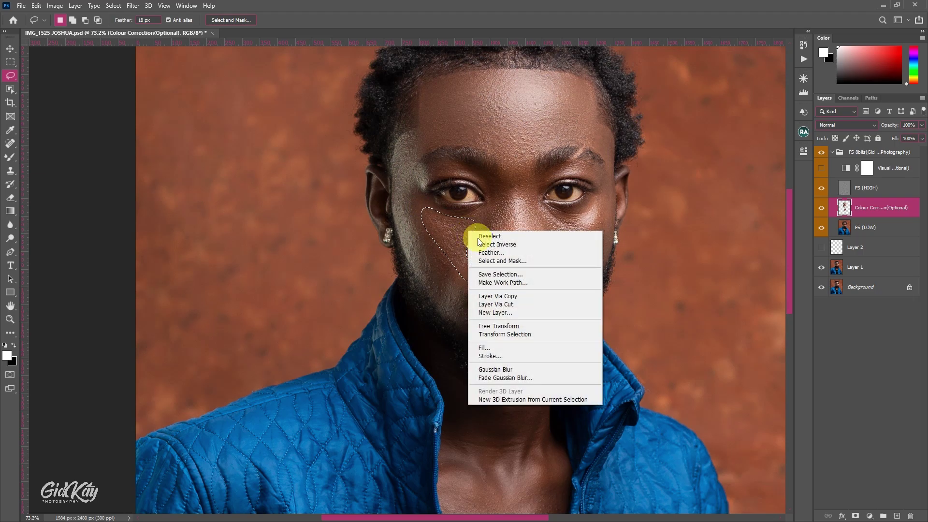
left_click(515, 378)
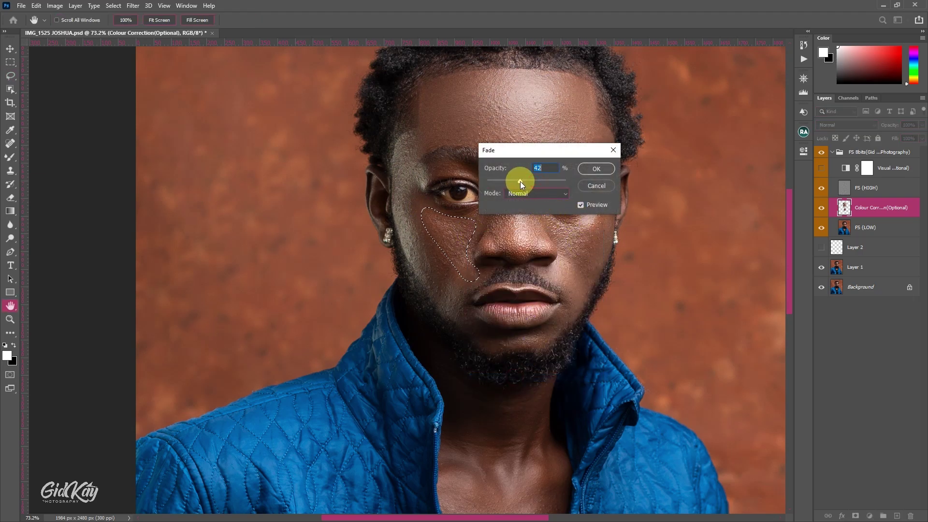
left_click_drag(520, 181, 525, 183)
left_click(592, 163)
left_click(569, 210)
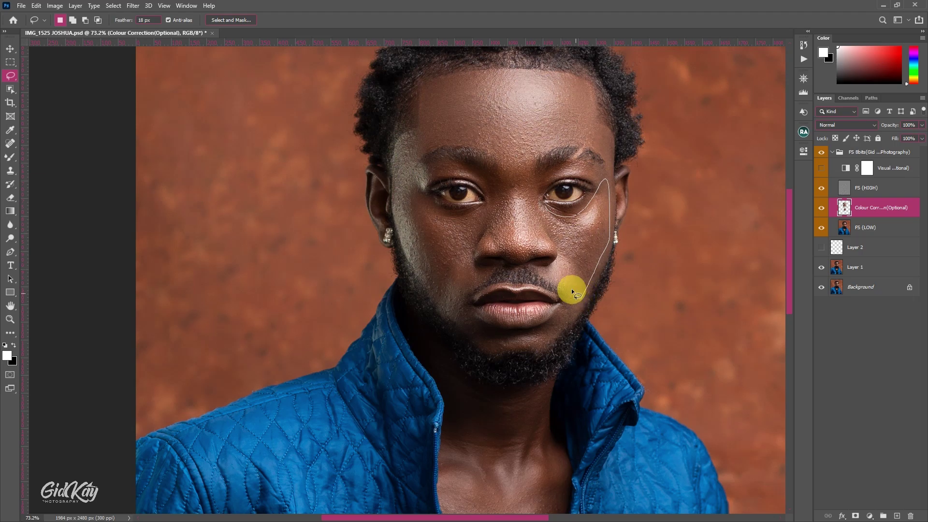
- Lasso the picture-right cheek from under the eye to the beard line, and apply Gaussian Blur to it
mouse_move(547, 274)
left_mouse_down()
mouse_move(563, 253)
mouse_move(548, 215)
left_mouse_up()
right_click(549, 215)
left_click(596, 356)
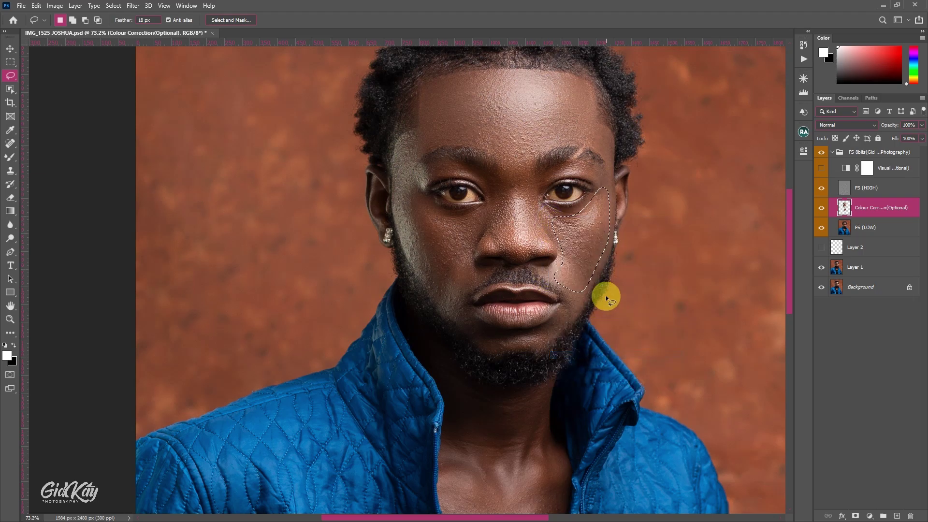
- Fade the picture-right cheek's Gaussian Blur to slightly over half opacity in Normal mode, and clear the selection
right_click(622, 199)
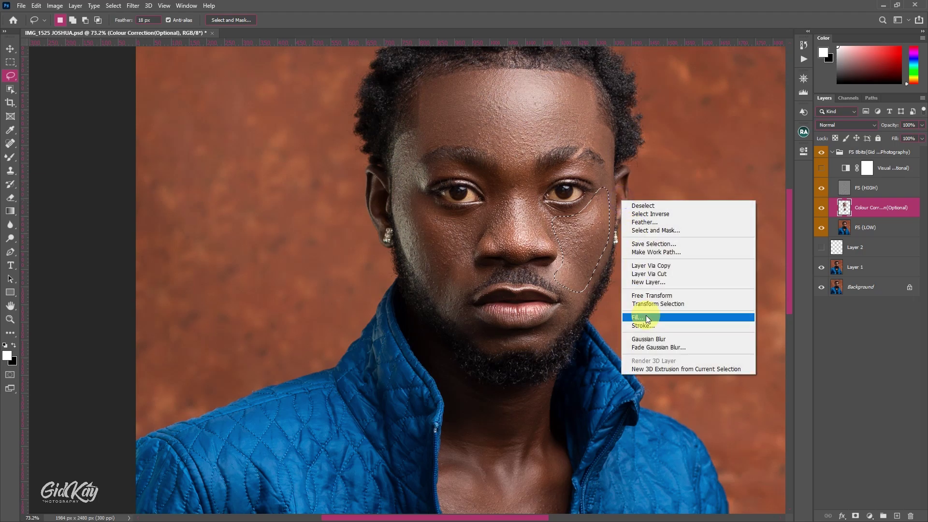
left_click(664, 350)
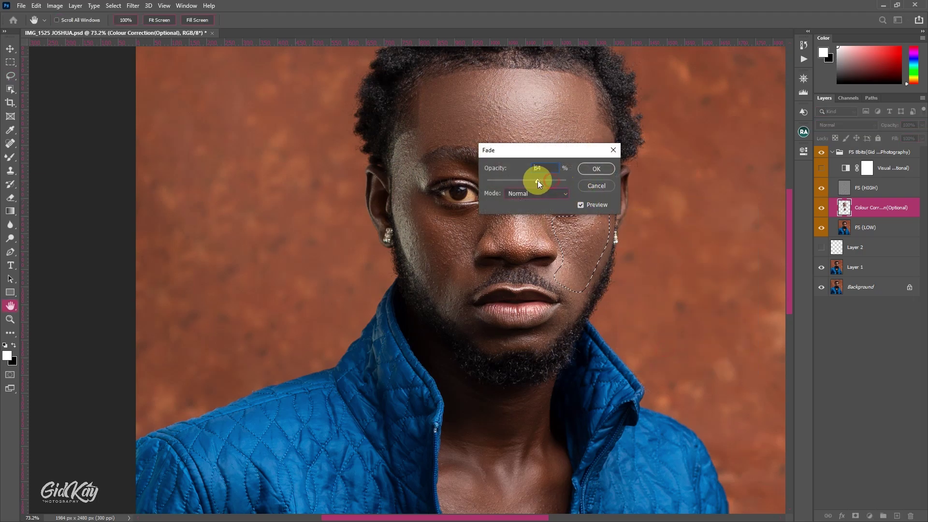
left_click_drag(537, 181, 530, 181)
left_click(595, 170)
key("l")
left_click(559, 207)
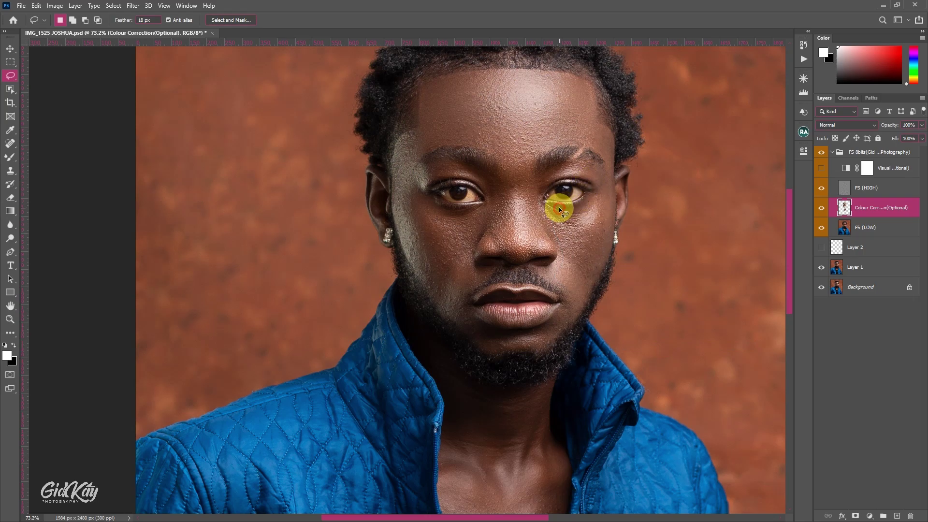
- Lasso the skin below the lower lip from the picture-right mouth corner across the chin, and apply Gaussian Blur to it
scroll(559, 207, "down", 2)
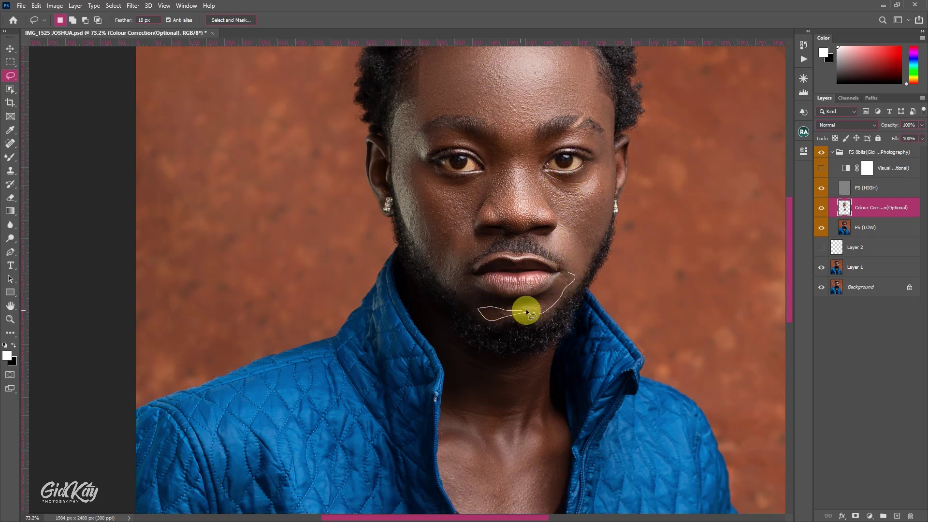
left_click_drag(549, 294, 550, 293)
right_click(549, 294)
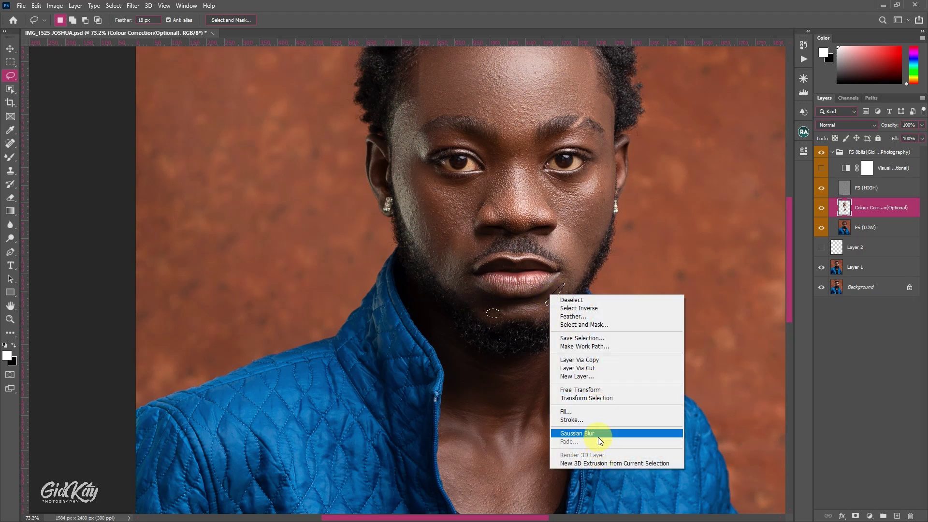
left_click(599, 438)
- Fade the Gaussian Blur on the skin below the lower lip to a reduced opacity
right_click(581, 251)
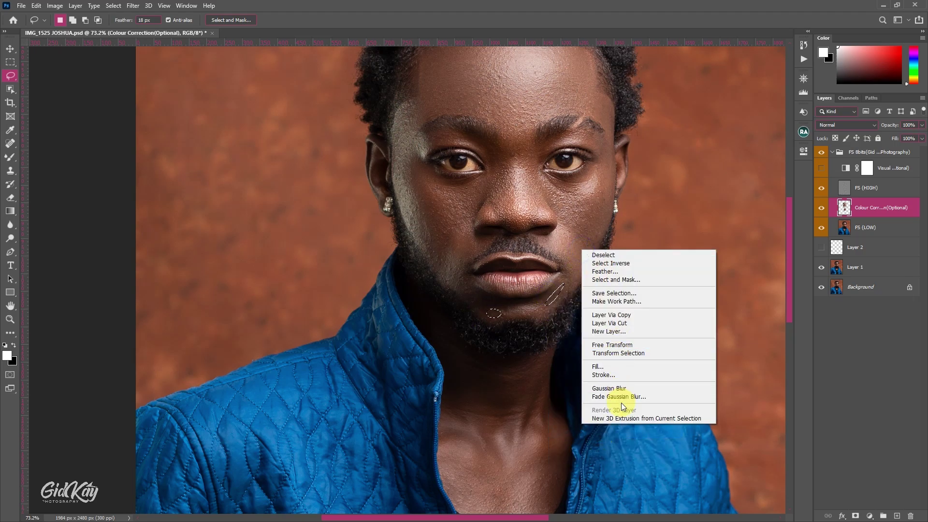
left_click(621, 399)
mouse_move(566, 180)
left_mouse_down()
mouse_move(533, 182)
mouse_move(532, 194)
left_mouse_up()
left_click(594, 169)
key("l")
- Lasso the nose from the bridge between the eyebrows down to the tip, and apply Gaussian Blur to it
scroll(556, 196, "up", 2)
left_click_drag(544, 253, 510, 257)
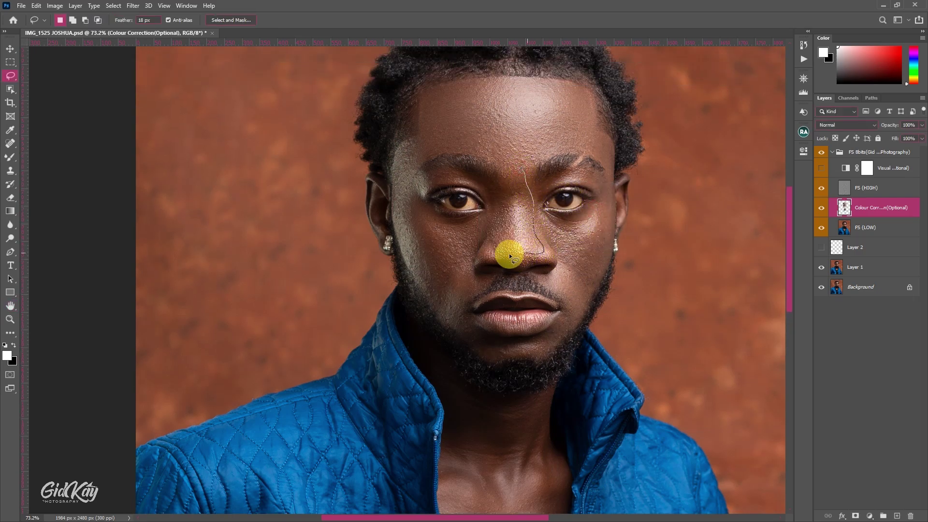
left_click_drag(505, 186, 512, 170)
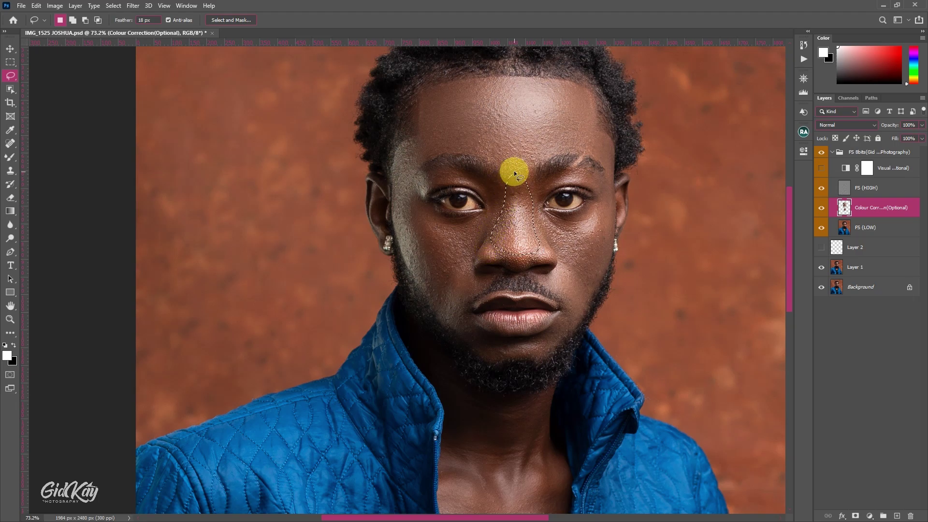
right_click(511, 171)
left_click(550, 312)
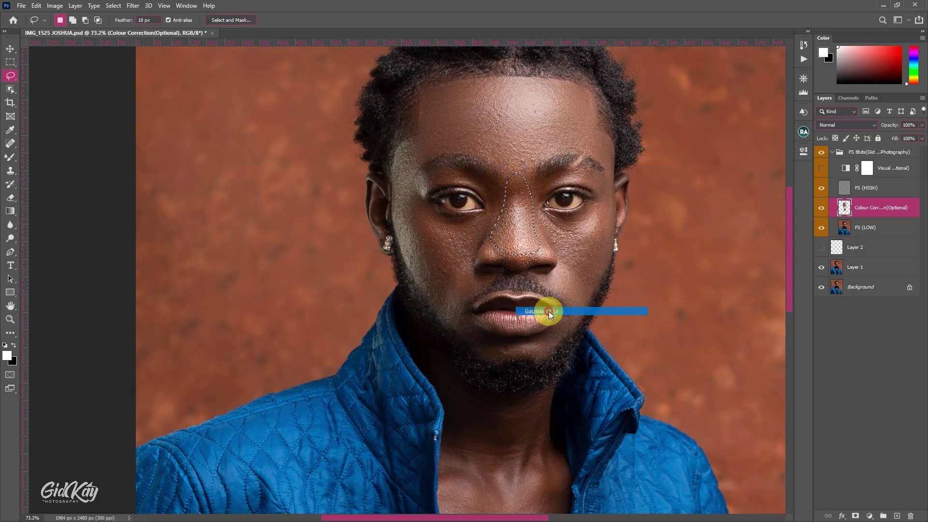
- Fade the nose's Gaussian Blur to about 14% opacity, and clear the selection
right_click(535, 200)
left_click(585, 346)
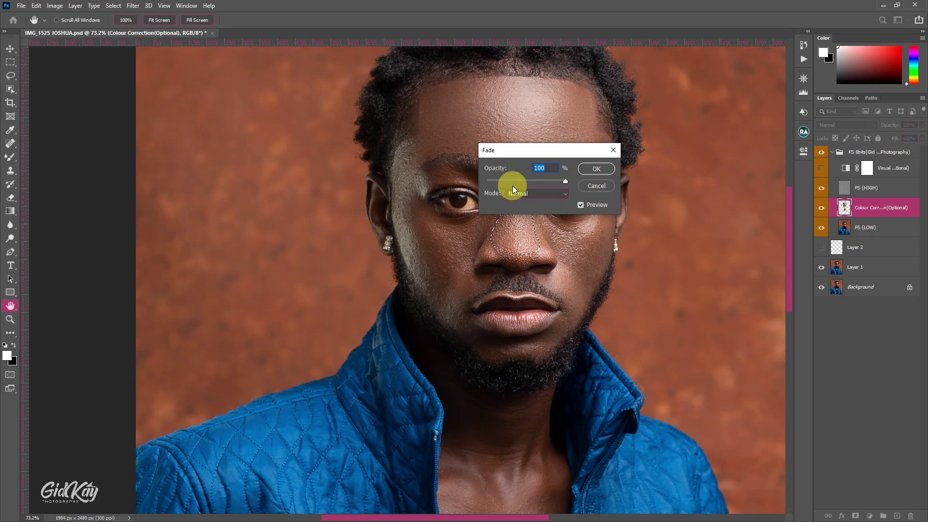
left_click_drag(509, 183, 500, 182)
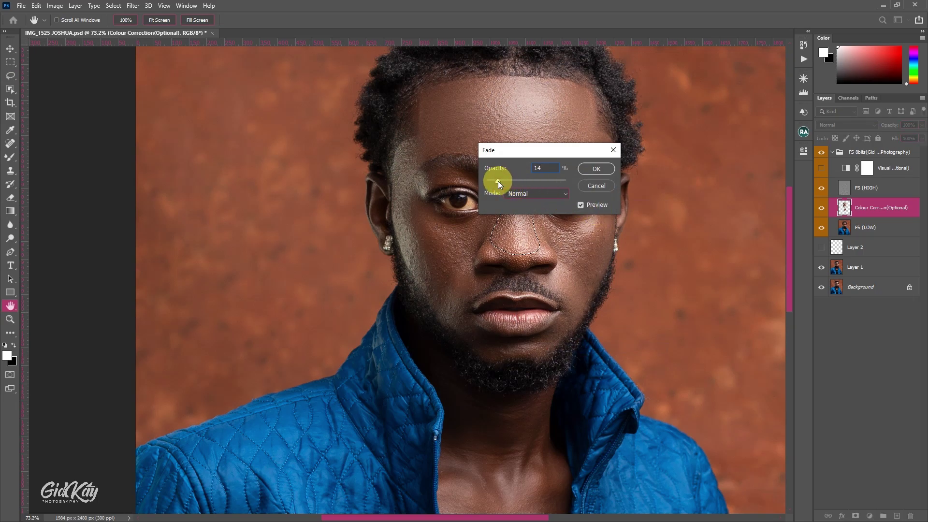
left_click(598, 168)
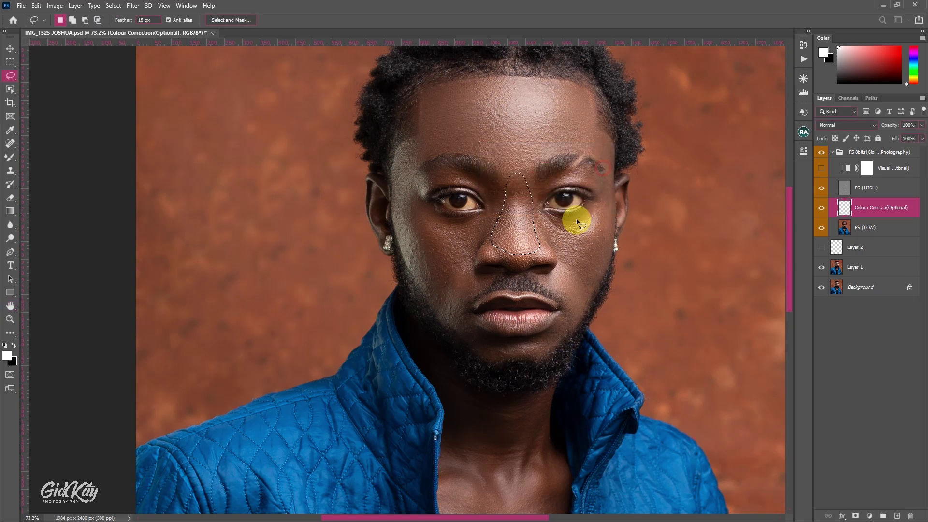
key("ctrl+d")
- Lasso the exposed chest between the collarbones and the black shirt, apply Gaussian Blur to it, and deselect
scroll(548, 211, "down", 6)
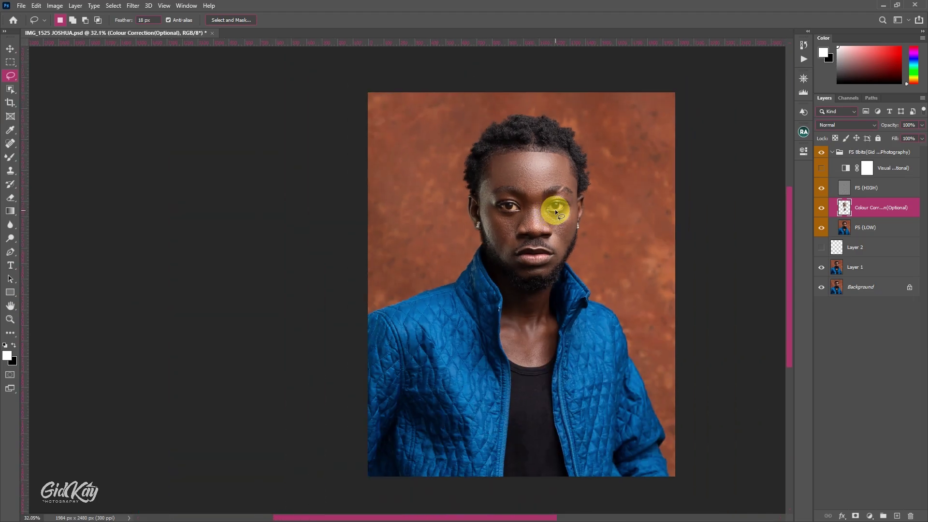
scroll(557, 302, "up", 6)
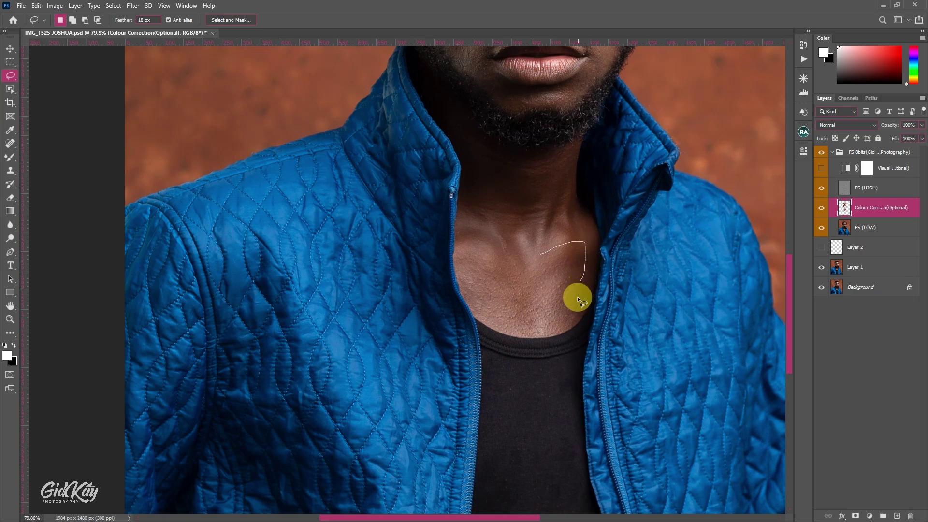
mouse_move(497, 319)
left_mouse_down()
mouse_move(469, 274)
mouse_move(477, 250)
mouse_move(498, 265)
mouse_move(520, 261)
left_mouse_up()
right_click(524, 264)
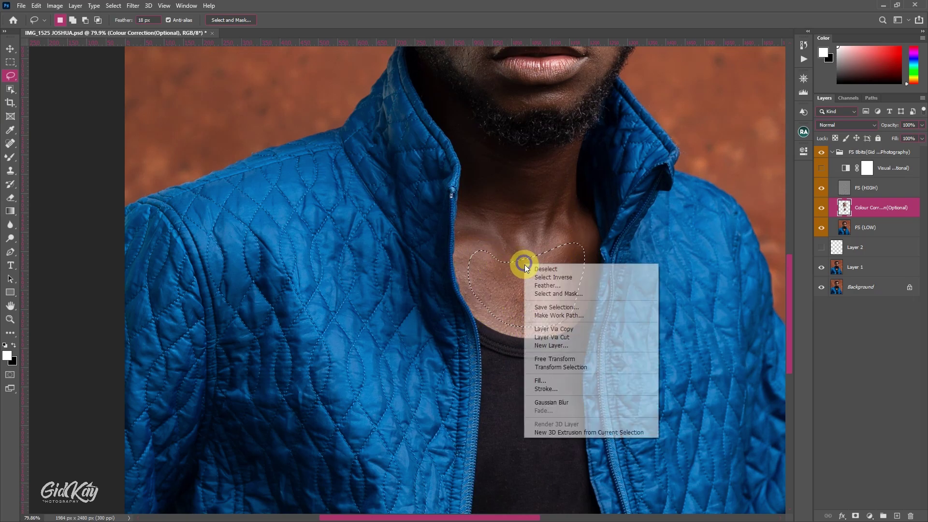
left_click(562, 404)
key("ctrl+d")
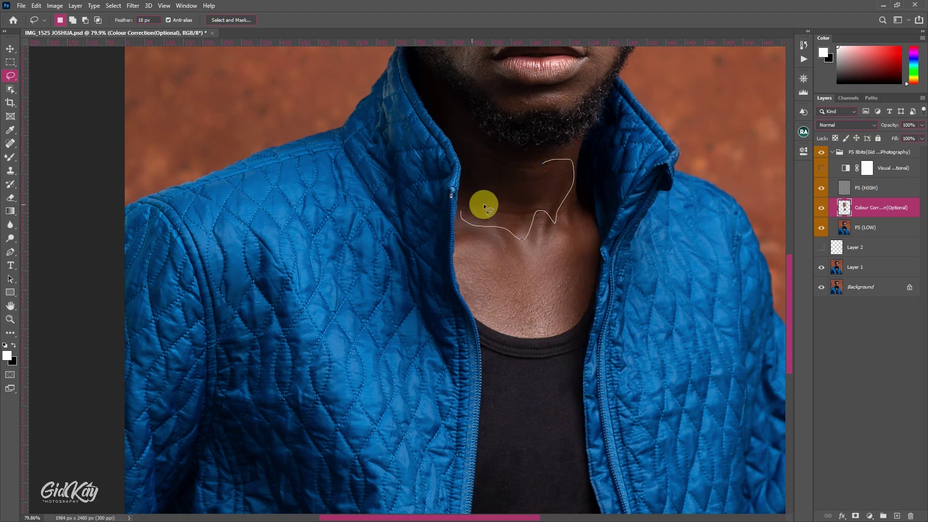
- Lasso the front of the neck down to the collarbones, apply Gaussian Blur to it, and deselect
left_click_drag(529, 178, 533, 178)
right_click(533, 178)
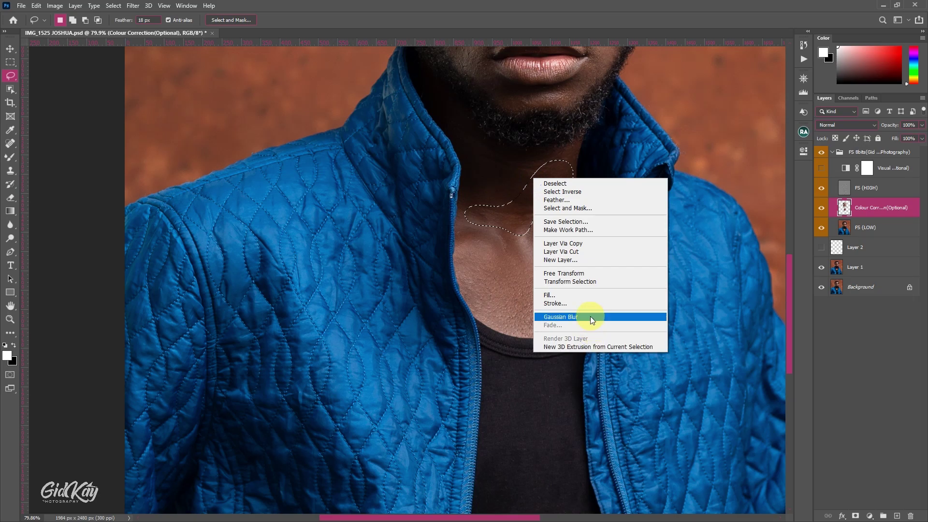
left_click(590, 317)
left_click(588, 255)
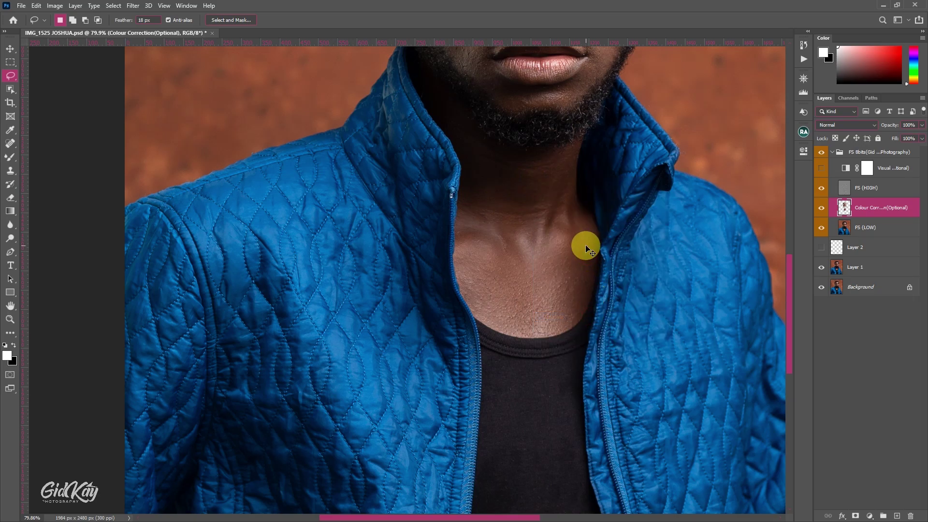
- Collapse the FS 8bits group and compare the whole portrait with and without it in the Navigator preview
key("ctrl+0")
left_click(803, 80)
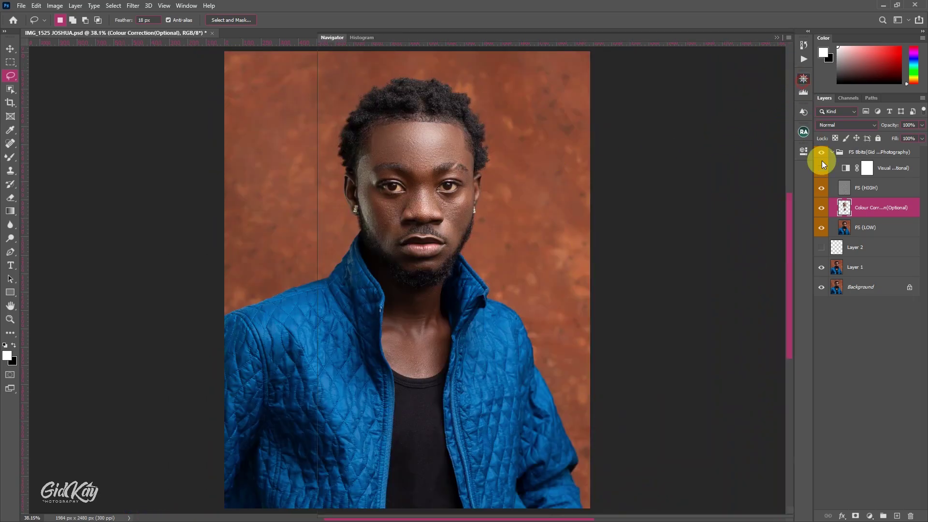
left_click(831, 153)
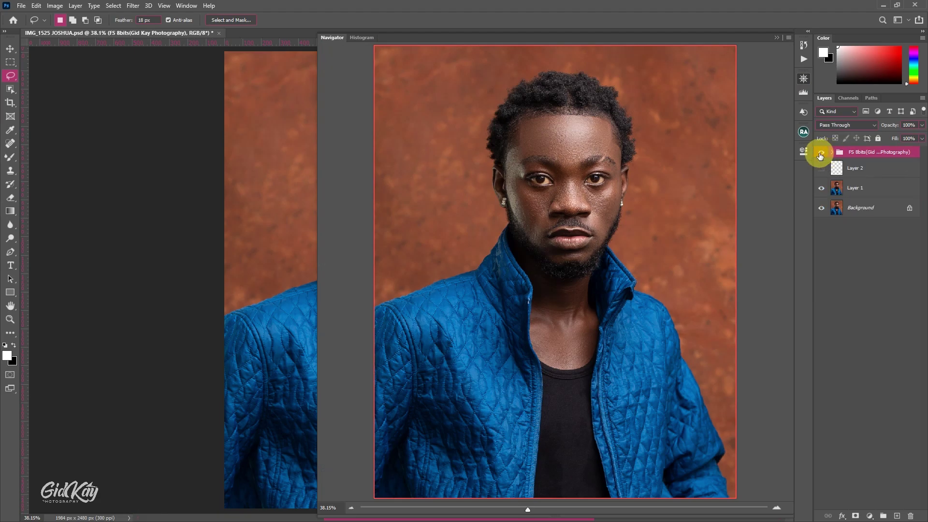
left_click(821, 153)
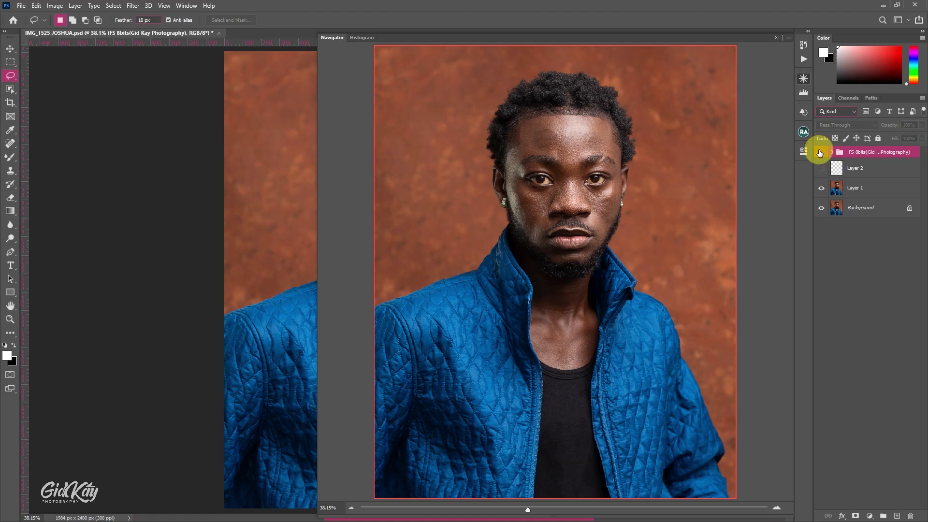
left_click(821, 152)
left_click(820, 152)
left_click(820, 153)
left_click(820, 152)
left_click(820, 153)
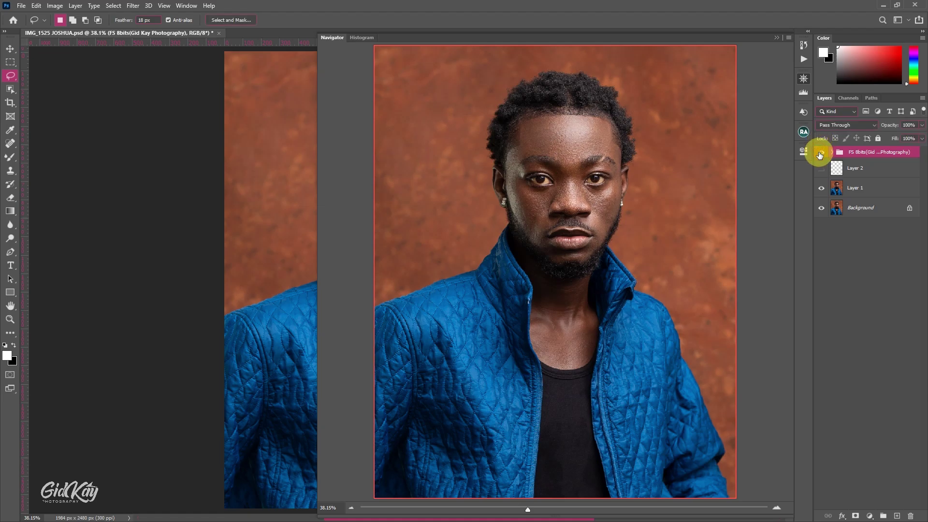
- Move the FS 8bits group beneath Layer 2, and briefly show Layer 2's handwritten lighting notes before hiding them again
left_click_drag(865, 155, 859, 174)
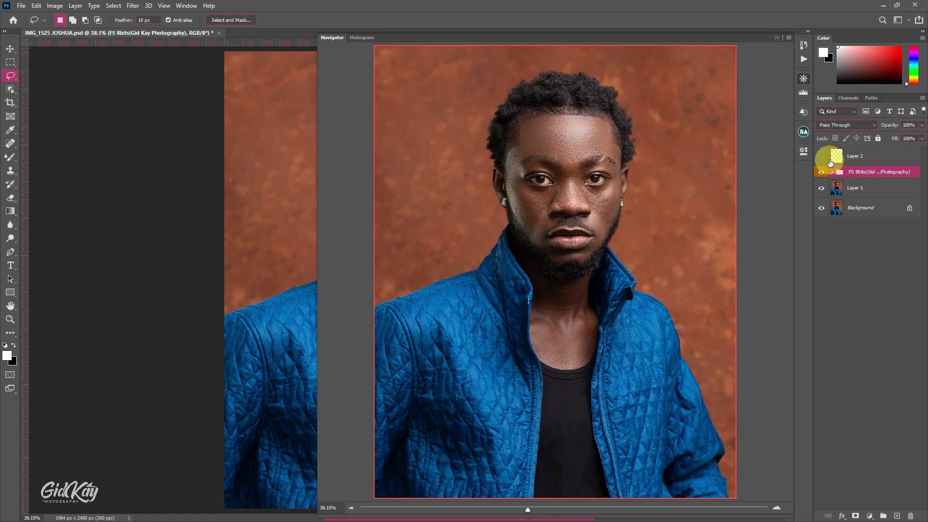
left_click(803, 60)
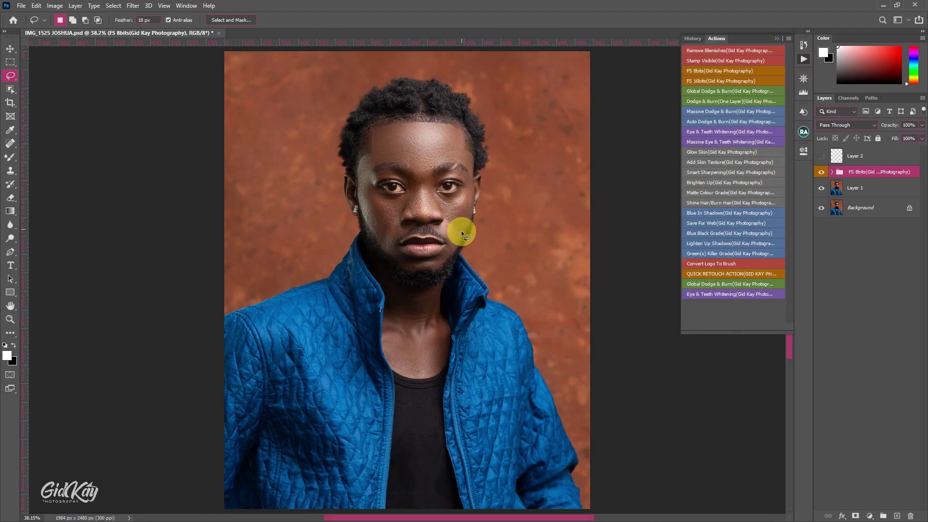
left_click(822, 159)
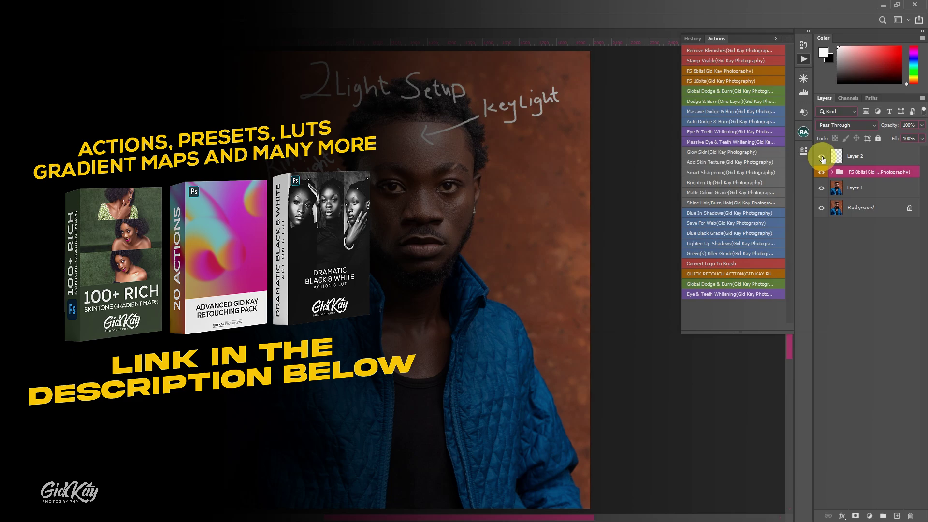
left_click(823, 158)
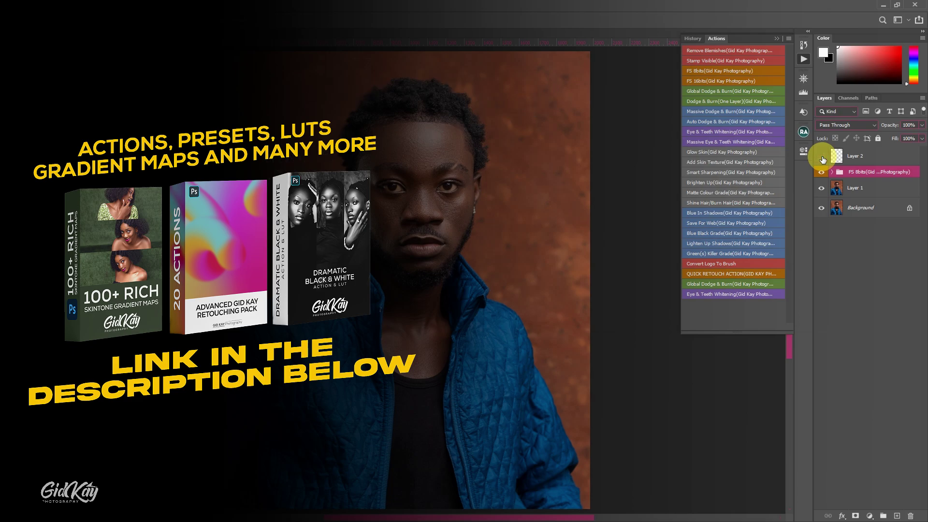